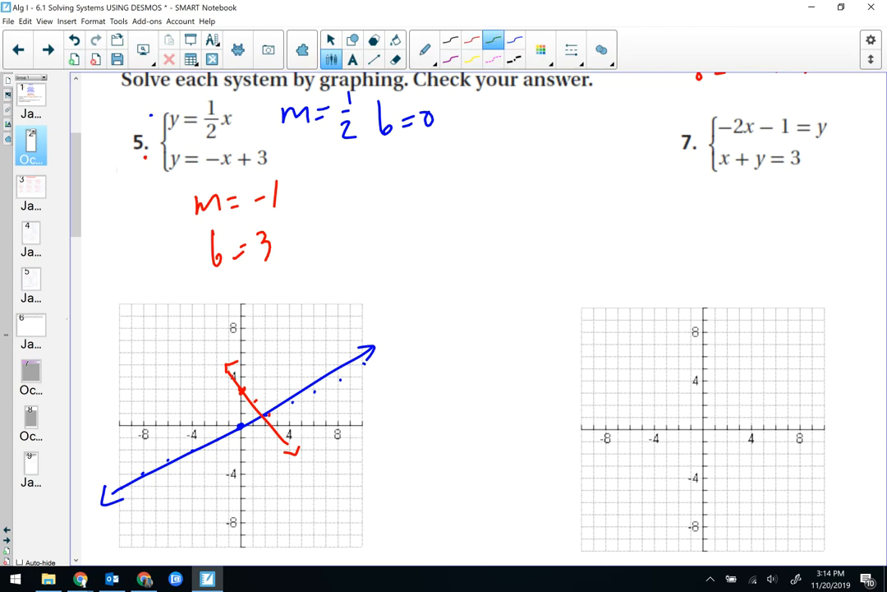
- Circle problem 5's line intersection in green, then write the solution (2, 1) beside the equations and circle it
{"action": "left_click_drag", "start_coordinate": [266, 405], "coordinate": [258, 407]}
{"action": "mouse_move", "coordinate": [337, 204]}
{"action": "left_mouse_down"}
{"action": "mouse_move", "coordinate": [334, 236]}
{"action": "mouse_move", "coordinate": [364, 232]}
{"action": "left_mouse_up"}
{"action": "left_click", "coordinate": [364, 225]}
{"action": "mouse_move", "coordinate": [378, 200]}
{"action": "left_mouse_down"}
{"action": "mouse_move", "coordinate": [380, 226]}
{"action": "mouse_move", "coordinate": [393, 223]}
{"action": "left_mouse_up"}
{"action": "left_click_drag", "start_coordinate": [375, 166], "coordinate": [380, 168]}
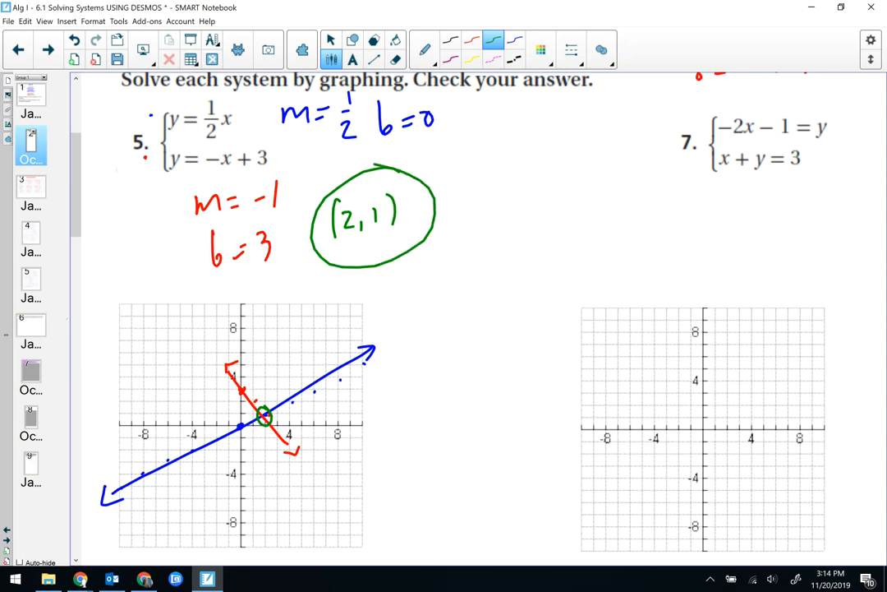
- Mark problem 7's first equation in blue and write m = -2 and b = -1 below it
{"action": "left_click", "coordinate": [515, 39]}
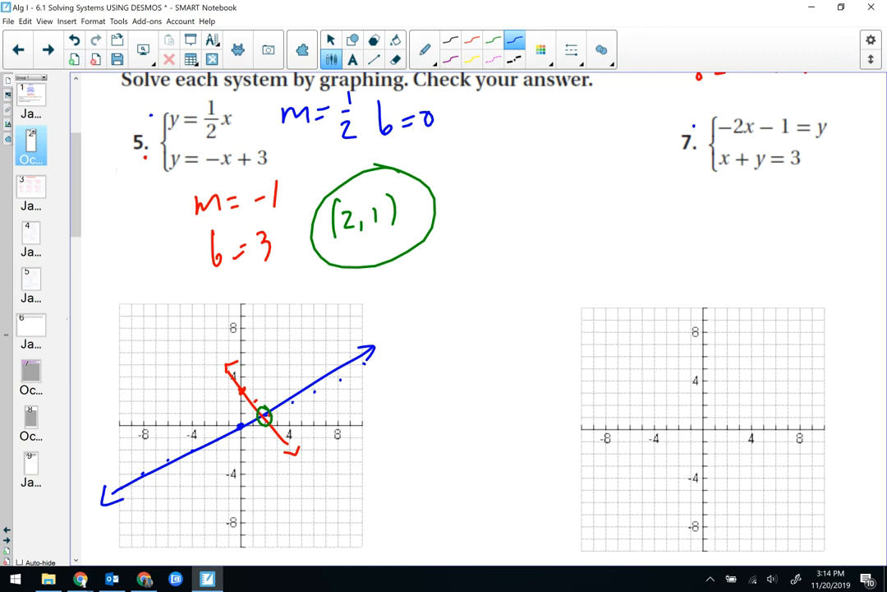
{"action": "left_click_drag", "start_coordinate": [589, 200], "coordinate": [623, 186]}
{"action": "left_click_drag", "start_coordinate": [614, 194], "coordinate": [639, 189]}
{"action": "left_click_drag", "start_coordinate": [646, 184], "coordinate": [659, 191]}
{"action": "mouse_move", "coordinate": [598, 209]}
{"action": "left_mouse_down"}
{"action": "mouse_move", "coordinate": [599, 223]}
{"action": "mouse_move", "coordinate": [623, 213]}
{"action": "left_mouse_up"}
{"action": "left_click_drag", "start_coordinate": [613, 220], "coordinate": [642, 215]}
{"action": "left_click_drag", "start_coordinate": [650, 205], "coordinate": [654, 223]}
- Plot points from (0, -1) with slope -2 in blue on problem 7's grid and draw the line with arrowheads
{"action": "left_click", "coordinate": [705, 442]}
{"action": "left_click", "coordinate": [716, 465]}
{"action": "left_click", "coordinate": [726, 487]}
{"action": "left_click", "coordinate": [738, 514]}
{"action": "left_click", "coordinate": [751, 536]}
{"action": "left_click", "coordinate": [690, 419]}
{"action": "left_click", "coordinate": [677, 395]}
{"action": "left_click", "coordinate": [667, 369]}
{"action": "left_click", "coordinate": [654, 345]}
{"action": "left_click", "coordinate": [643, 320]}
{"action": "mouse_move", "coordinate": [647, 319]}
{"action": "left_mouse_down"}
{"action": "mouse_move", "coordinate": [733, 484]}
{"action": "mouse_move", "coordinate": [749, 534]}
{"action": "mouse_move", "coordinate": [764, 549]}
{"action": "left_mouse_up"}
{"action": "mouse_move", "coordinate": [653, 340]}
{"action": "left_mouse_down"}
{"action": "mouse_move", "coordinate": [646, 321]}
{"action": "mouse_move", "coordinate": [666, 322]}
{"action": "left_mouse_up"}
- Mark problem 7's second equation in red and write y = -x + 3 and m = -1 beneath it
{"action": "left_click", "coordinate": [472, 40]}
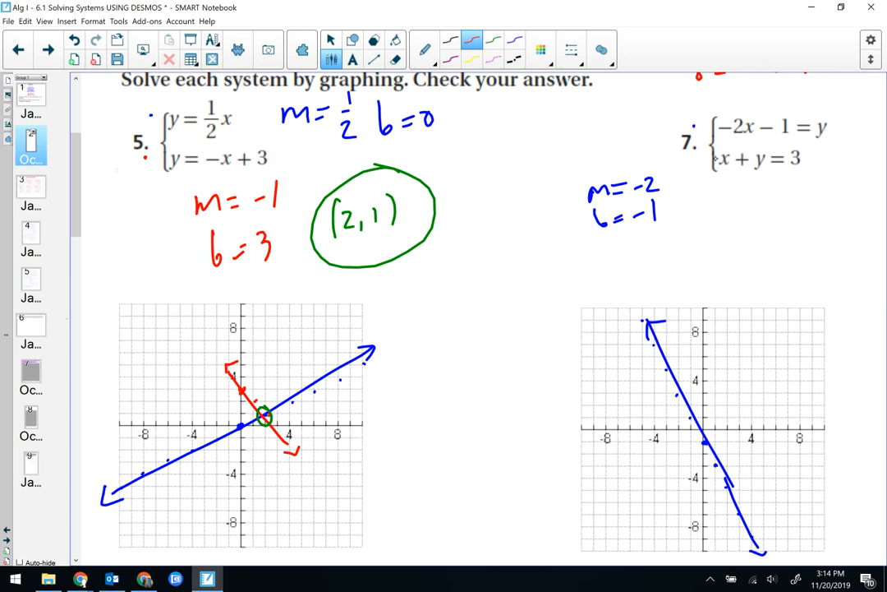
{"action": "left_click", "coordinate": [705, 164]}
{"action": "left_click", "coordinate": [707, 193]}
{"action": "left_click_drag", "start_coordinate": [709, 193], "coordinate": [717, 203]}
{"action": "left_click_drag", "start_coordinate": [723, 191], "coordinate": [713, 219]}
{"action": "left_click_drag", "start_coordinate": [722, 194], "coordinate": [752, 192]}
{"action": "left_click_drag", "start_coordinate": [764, 185], "coordinate": [779, 199]}
{"action": "mouse_move", "coordinate": [779, 182]}
{"action": "left_mouse_down"}
{"action": "mouse_move", "coordinate": [766, 199]}
{"action": "mouse_move", "coordinate": [797, 190]}
{"action": "left_mouse_up"}
{"action": "left_click_drag", "start_coordinate": [791, 182], "coordinate": [790, 198]}
{"action": "mouse_move", "coordinate": [802, 181]}
{"action": "left_mouse_down"}
{"action": "mouse_move", "coordinate": [813, 188]}
{"action": "mouse_move", "coordinate": [804, 198]}
{"action": "left_mouse_up"}
{"action": "mouse_move", "coordinate": [717, 232]}
{"action": "left_mouse_down"}
{"action": "mouse_move", "coordinate": [717, 246]}
{"action": "mouse_move", "coordinate": [745, 245]}
{"action": "left_mouse_up"}
{"action": "left_click_drag", "start_coordinate": [749, 235], "coordinate": [759, 235]}
{"action": "left_click_drag", "start_coordinate": [750, 242], "coordinate": [794, 243]}
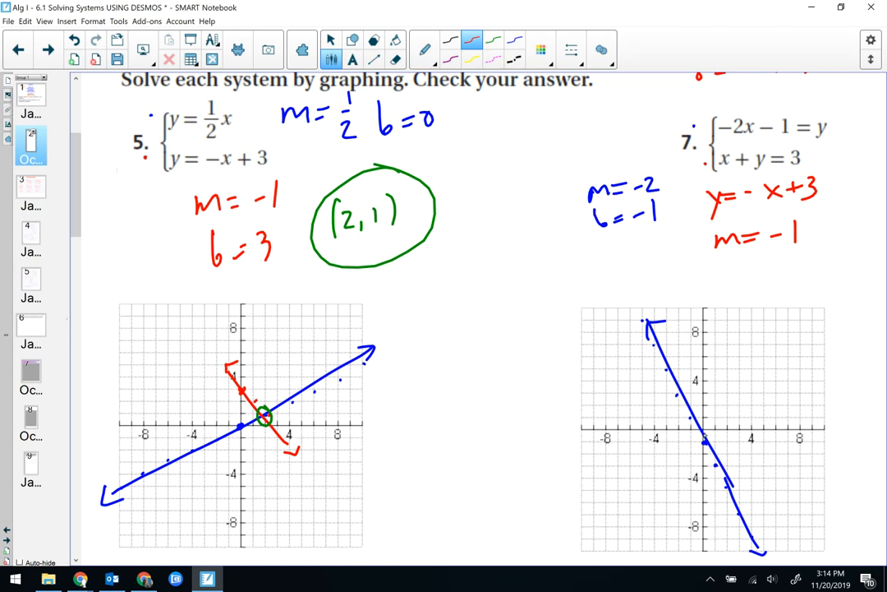
- Plot red points for y = -x + 3 on problem 7's grid and draw the line with arrowheads
{"action": "left_click", "coordinate": [705, 393]}
{"action": "left_click", "coordinate": [716, 404]}
{"action": "left_click", "coordinate": [678, 370]}
{"action": "left_click", "coordinate": [654, 346]}
{"action": "mouse_move", "coordinate": [654, 346]}
{"action": "left_mouse_down"}
{"action": "mouse_move", "coordinate": [740, 417]}
{"action": "mouse_move", "coordinate": [653, 327]}
{"action": "mouse_move", "coordinate": [658, 336]}
{"action": "left_mouse_up"}
- Circle problem 7's intersection in green, write (-4, 7) above the grid, and draw an arrow to the second equation
{"action": "left_click", "coordinate": [493, 40]}
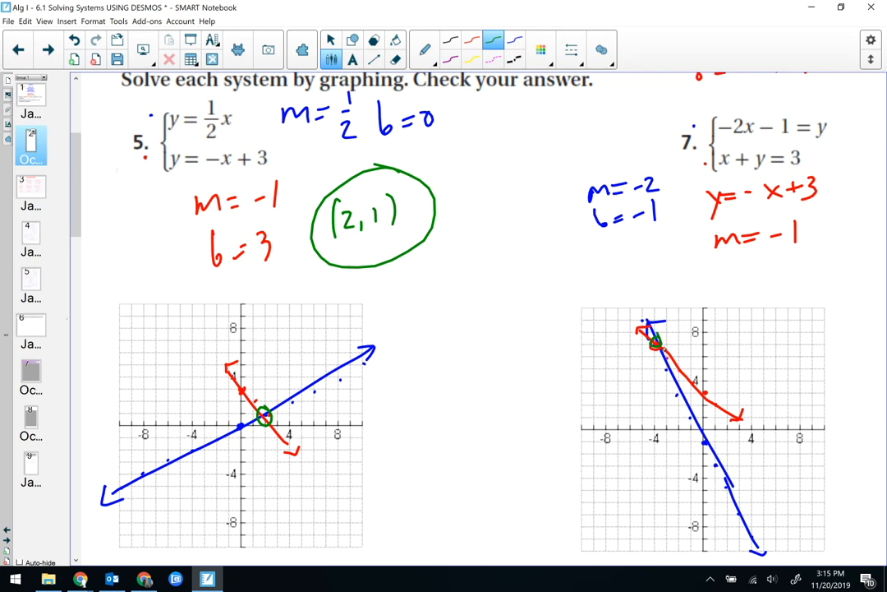
{"action": "left_click_drag", "start_coordinate": [535, 256], "coordinate": [530, 301]}
{"action": "left_click_drag", "start_coordinate": [536, 278], "coordinate": [573, 278]}
{"action": "left_click", "coordinate": [584, 274]}
{"action": "mouse_move", "coordinate": [567, 263]}
{"action": "left_mouse_down"}
{"action": "mouse_move", "coordinate": [567, 287]}
{"action": "mouse_move", "coordinate": [588, 274]}
{"action": "left_mouse_up"}
{"action": "mouse_move", "coordinate": [604, 251]}
{"action": "left_mouse_down"}
{"action": "mouse_move", "coordinate": [611, 275]}
{"action": "mouse_move", "coordinate": [630, 280]}
{"action": "mouse_move", "coordinate": [705, 164]}
{"action": "left_mouse_up"}
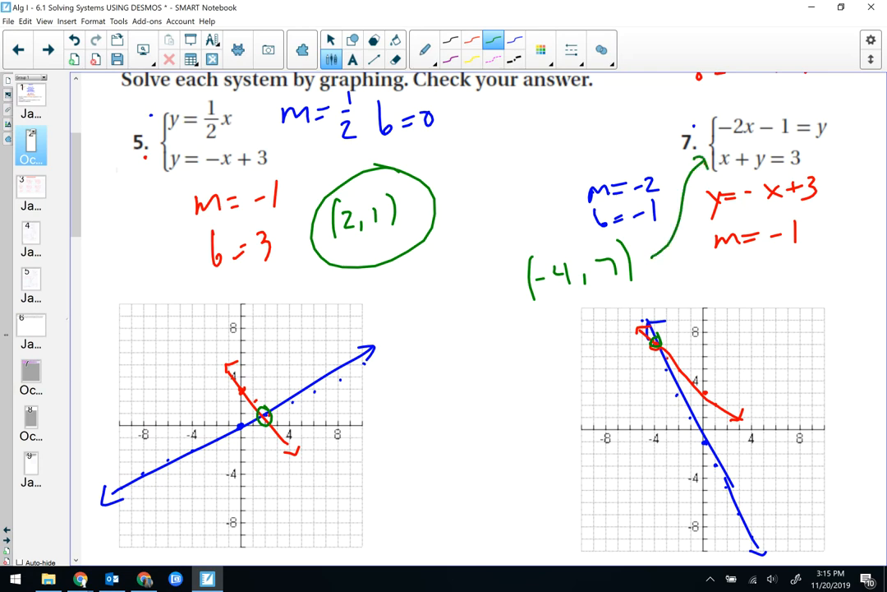
- Review the finished graphs and the worked homework answers for problems 9 to 11 on the following page
{"action": "scroll", "coordinate": [443, 328], "scroll_direction": "up", "scroll_amount": 5}
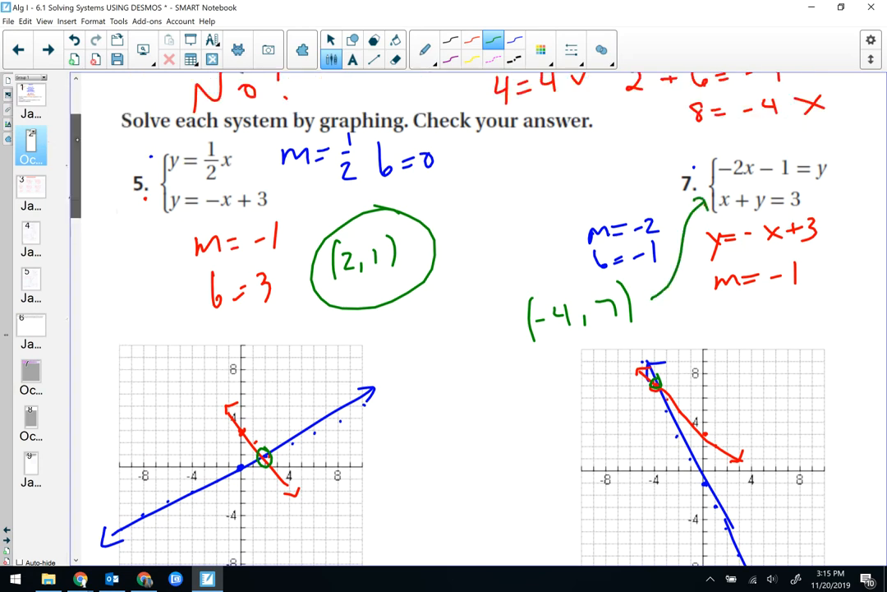
{"action": "scroll", "coordinate": [84, 219], "scroll_direction": "down", "scroll_amount": 10}
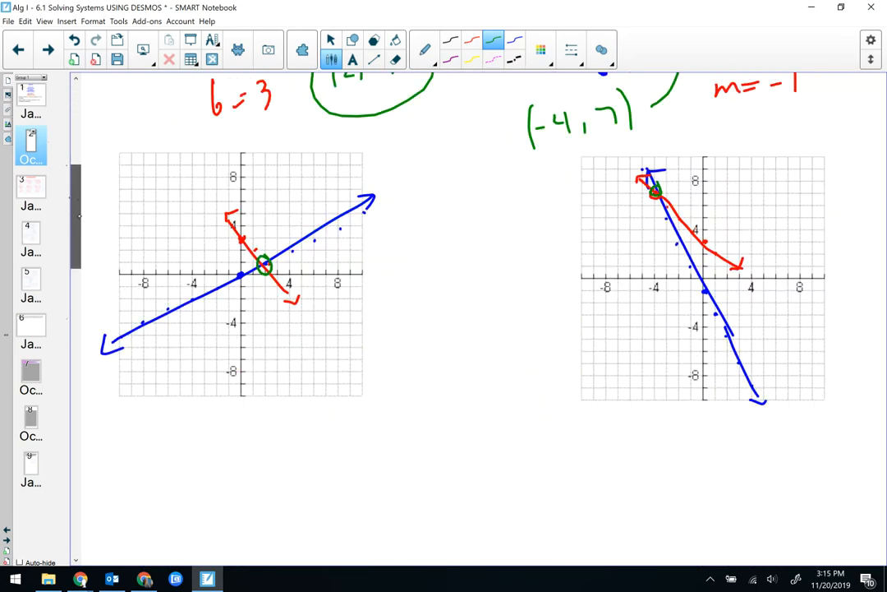
{"action": "scroll", "coordinate": [83, 219], "scroll_direction": "up", "scroll_amount": 2}
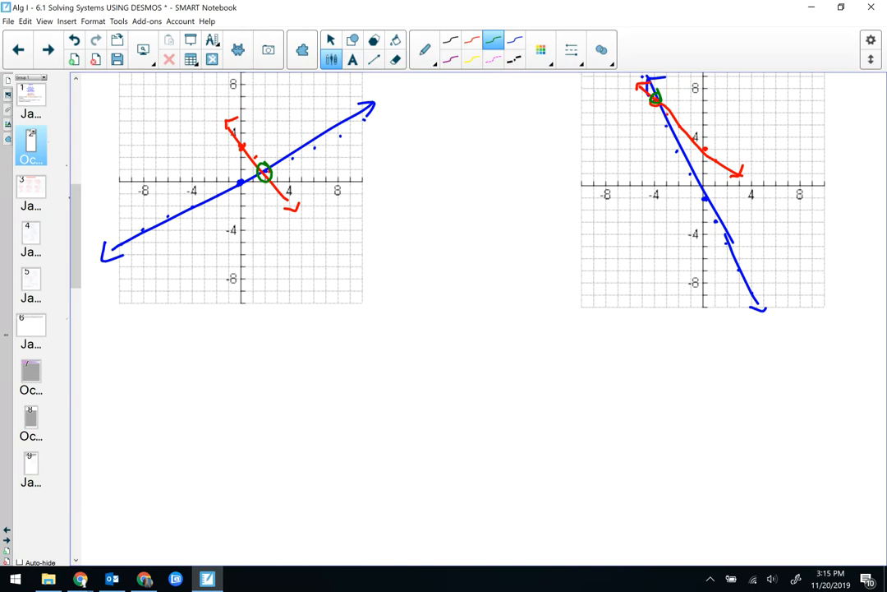
{"action": "left_click", "coordinate": [48, 50]}
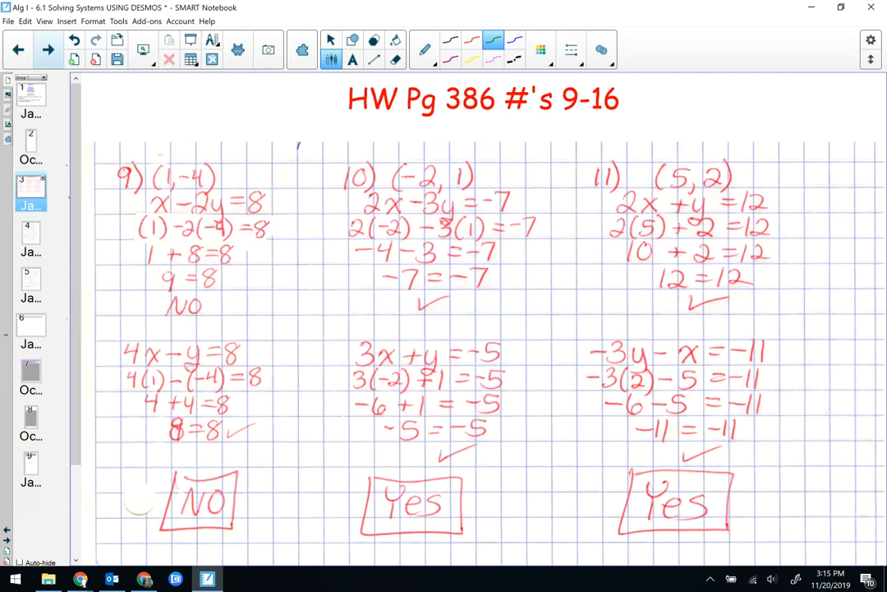
{"action": "left_click_drag", "start_coordinate": [88, 211], "coordinate": [90, 251]}
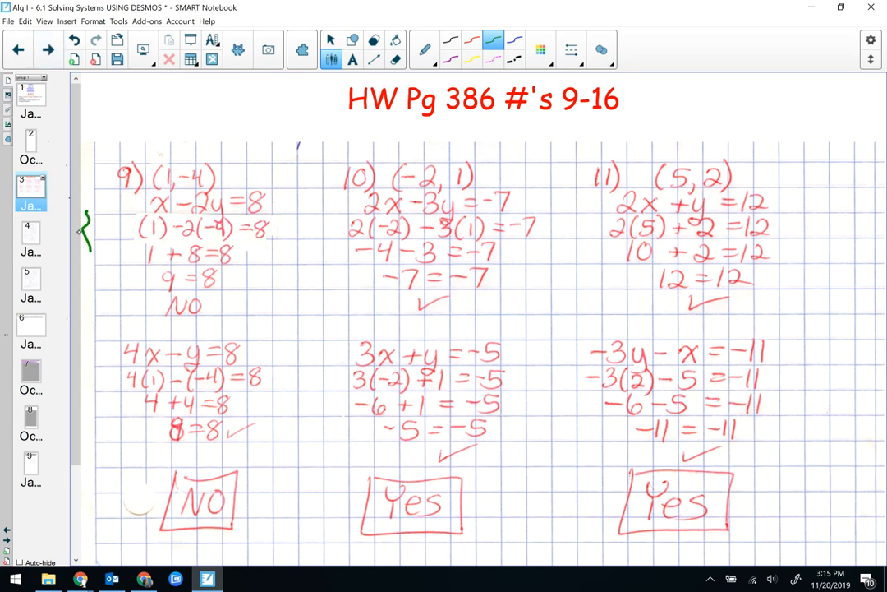
{"action": "scroll", "coordinate": [90, 250], "scroll_direction": "down", "scroll_amount": 2}
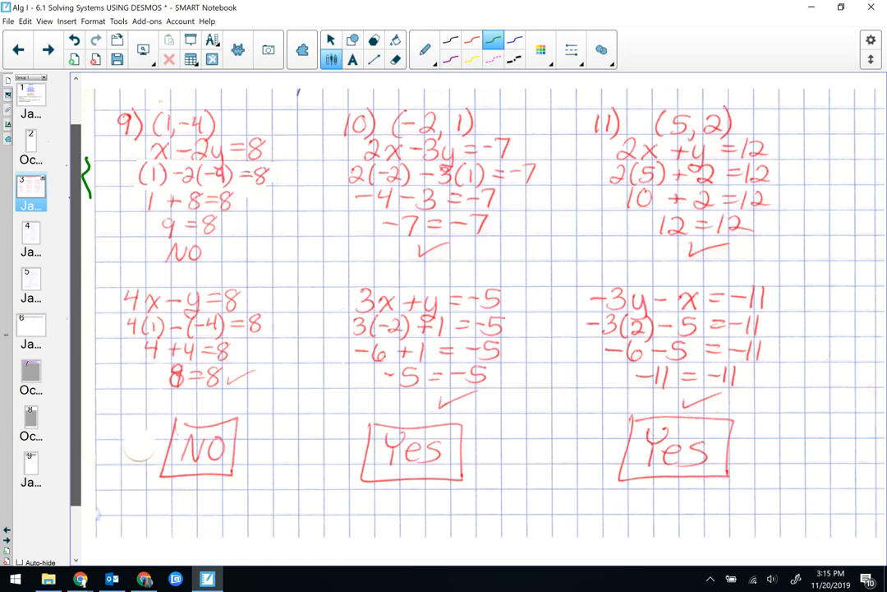
{"action": "scroll", "coordinate": [485, 313], "scroll_direction": "up", "scroll_amount": 1}
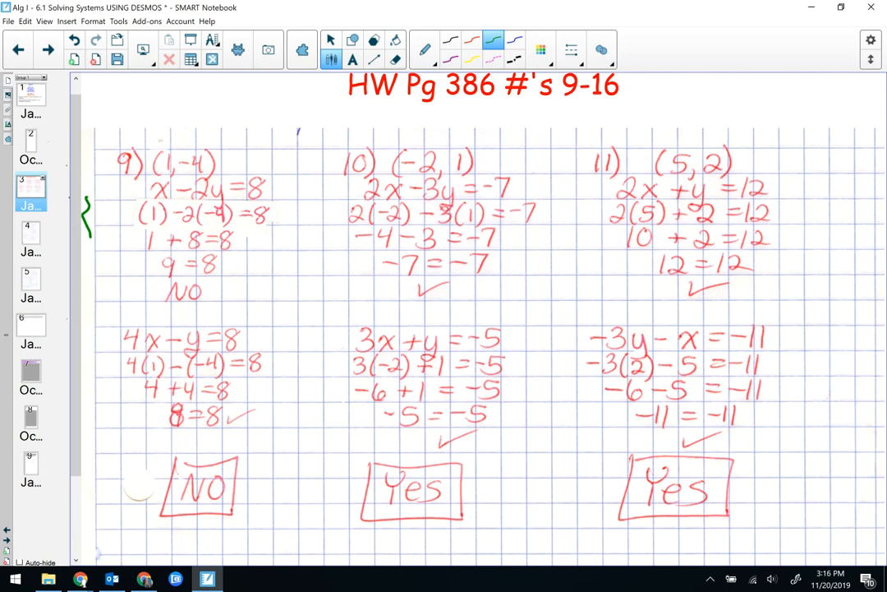
{"action": "scroll", "coordinate": [485, 313], "scroll_direction": "down", "scroll_amount": 1}
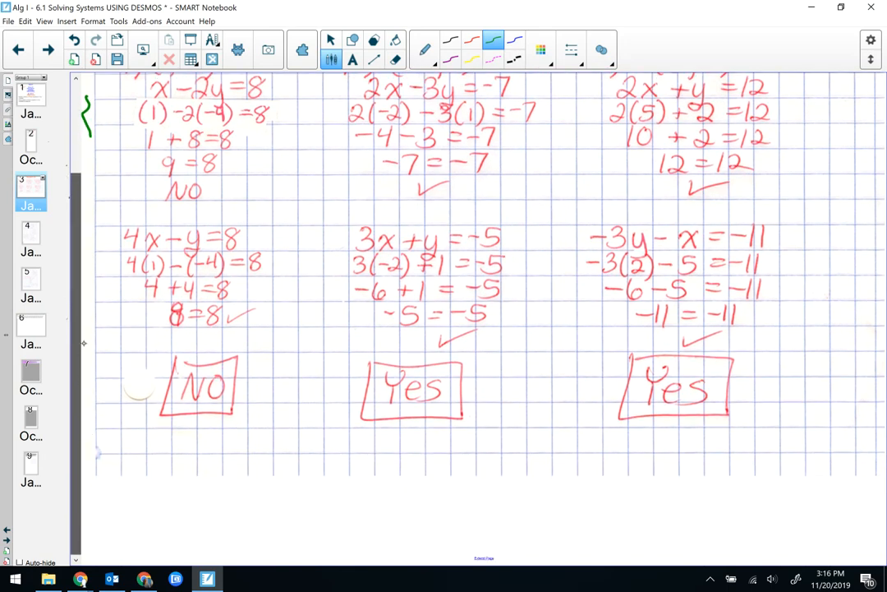
{"action": "left_click", "coordinate": [31, 234]}
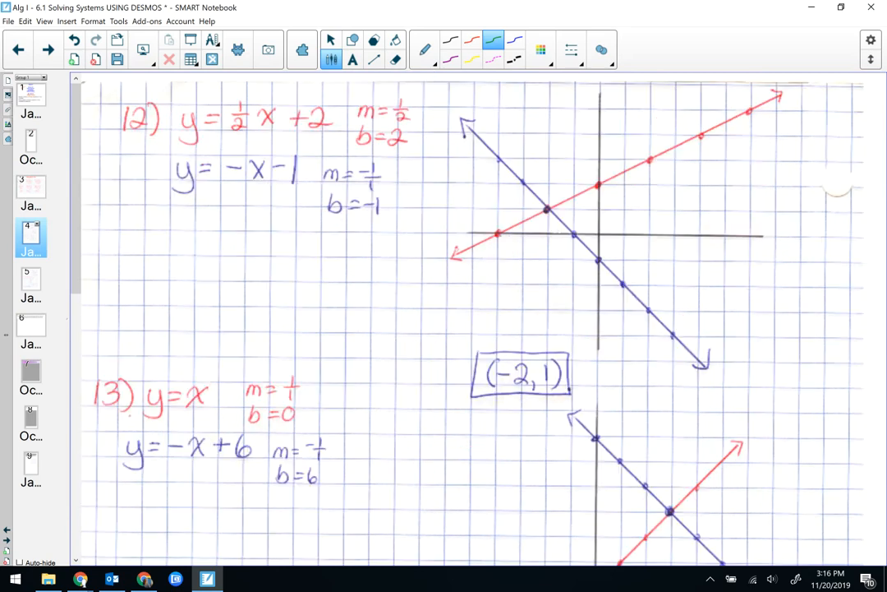
{"action": "left_click", "coordinate": [31, 189]}
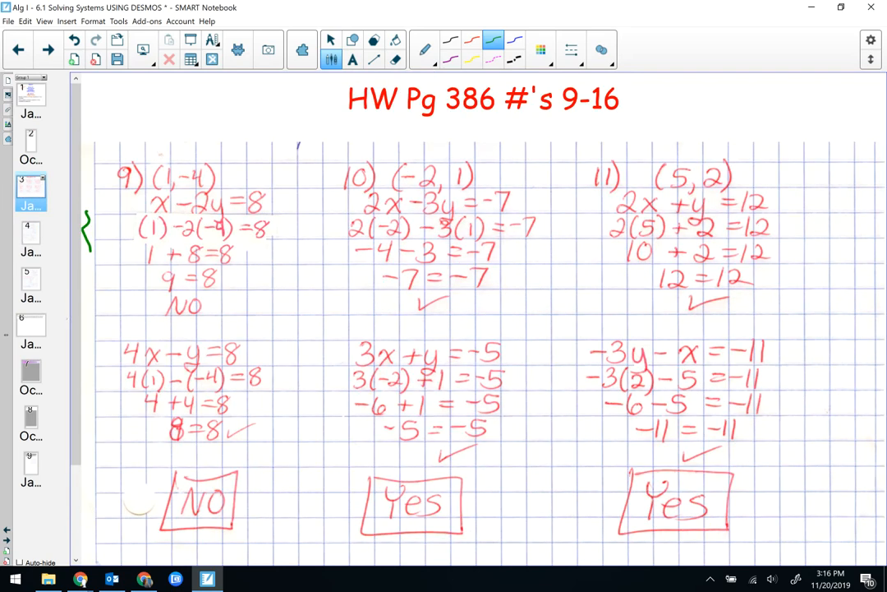
- On page 4, circle the answers (-2, 1) for problem 12 and (3, 3) for problem 13 in green
{"action": "left_click", "coordinate": [31, 235]}
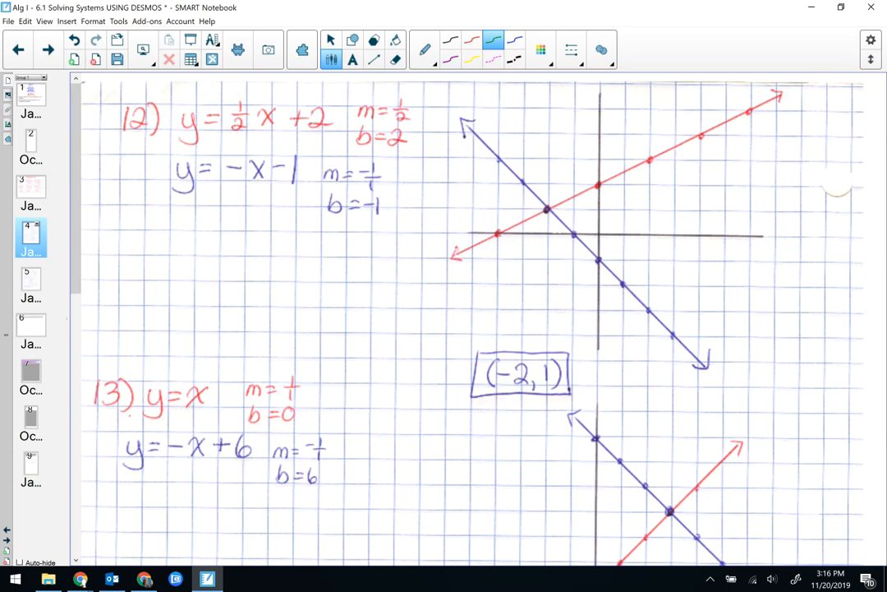
{"action": "mouse_move", "coordinate": [567, 330]}
{"action": "left_mouse_down"}
{"action": "mouse_move", "coordinate": [501, 421]}
{"action": "mouse_move", "coordinate": [558, 330]}
{"action": "left_mouse_up"}
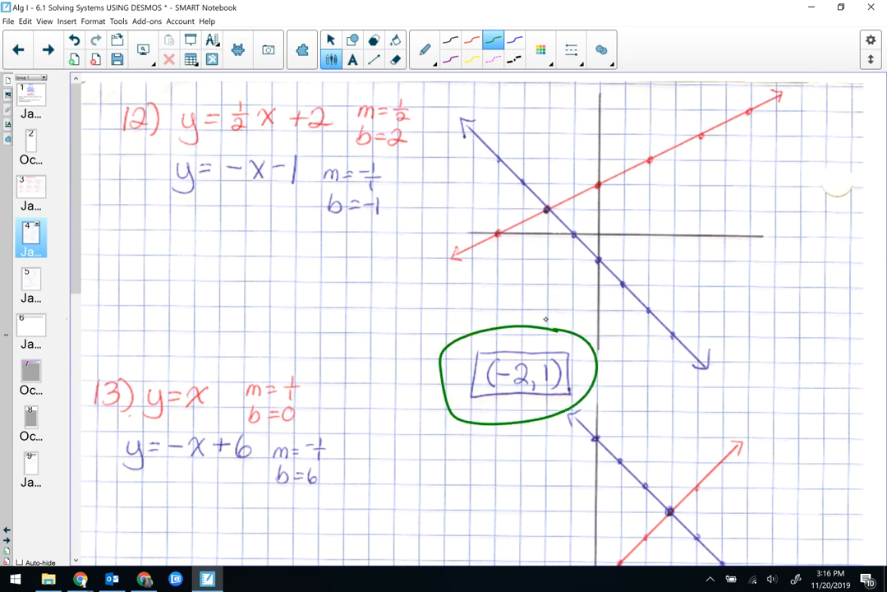
{"action": "scroll", "coordinate": [544, 317], "scroll_direction": "down", "scroll_amount": 5}
{"action": "mouse_move", "coordinate": [738, 401]}
{"action": "left_mouse_down"}
{"action": "mouse_move", "coordinate": [618, 420]}
{"action": "mouse_move", "coordinate": [764, 393]}
{"action": "left_mouse_up"}
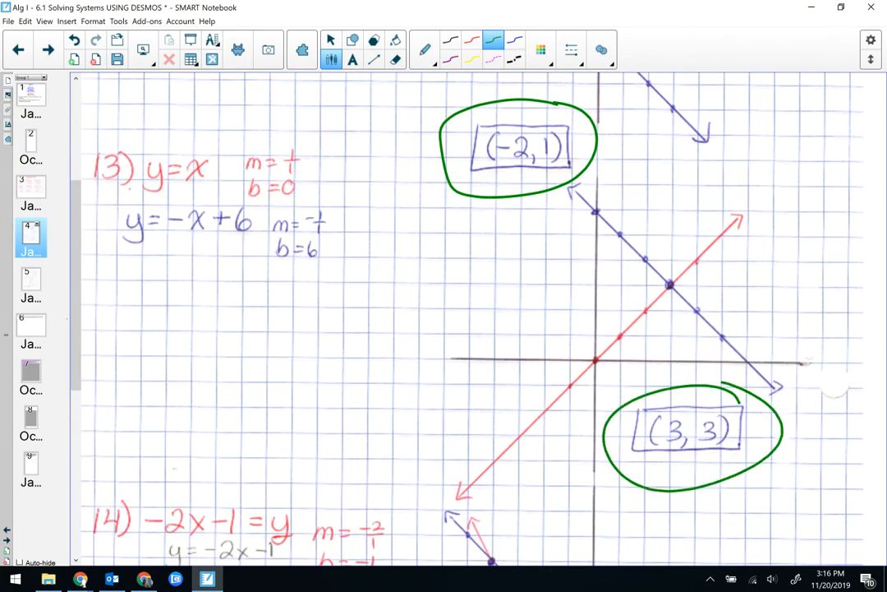
{"action": "scroll", "coordinate": [394, 271], "scroll_direction": "down", "scroll_amount": 6}
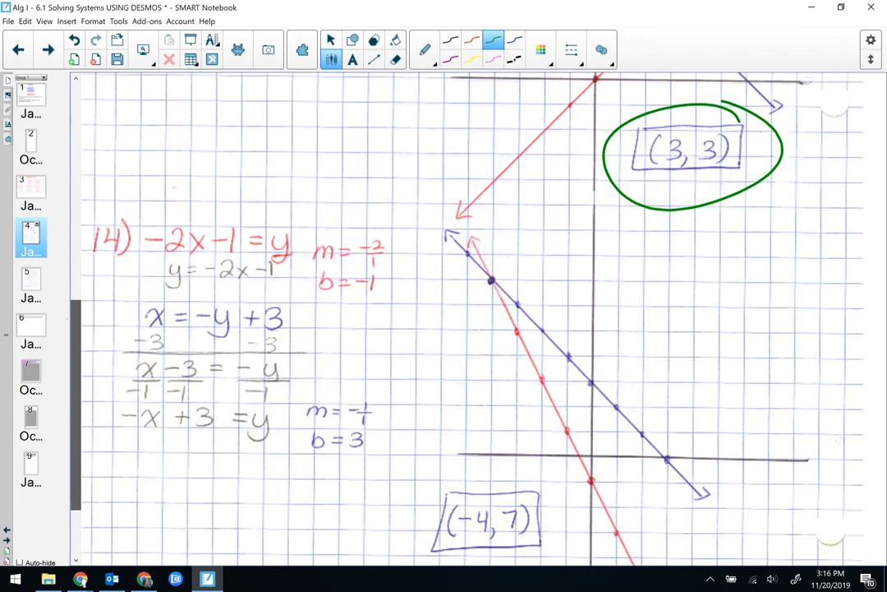
{"action": "mouse_move", "coordinate": [544, 476]}
{"action": "left_mouse_down"}
{"action": "mouse_move", "coordinate": [510, 562]}
{"action": "mouse_move", "coordinate": [544, 553]}
{"action": "left_mouse_up"}
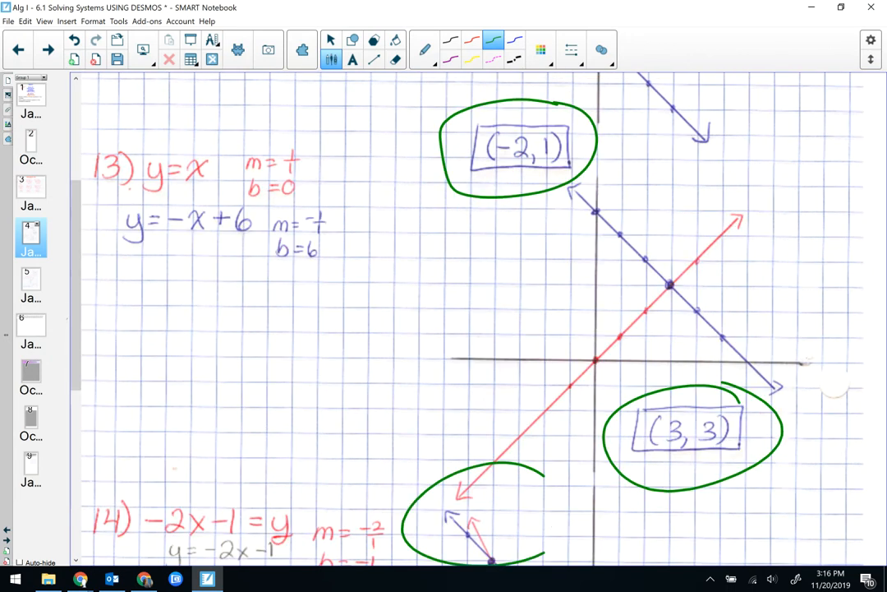
{"action": "left_click", "coordinate": [74, 40]}
- Circle the boxed answer (-4, 7) for problem 14 in green
{"action": "scroll", "coordinate": [473, 320], "scroll_direction": "down", "scroll_amount": 4}
{"action": "scroll", "coordinate": [473, 321], "scroll_direction": "down", "scroll_amount": 4}
{"action": "mouse_move", "coordinate": [501, 371]}
{"action": "left_mouse_down"}
{"action": "mouse_move", "coordinate": [528, 372]}
{"action": "mouse_move", "coordinate": [492, 370]}
{"action": "left_mouse_up"}
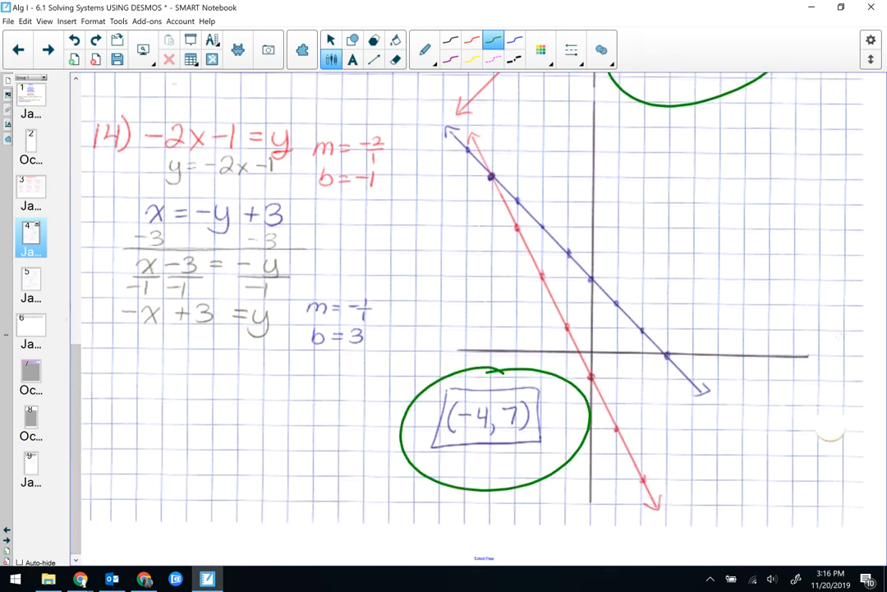
- On page 5, circle problem 15's answer (3, -1) in green and review the worked solution to problem 16
{"action": "left_click", "coordinate": [47, 49]}
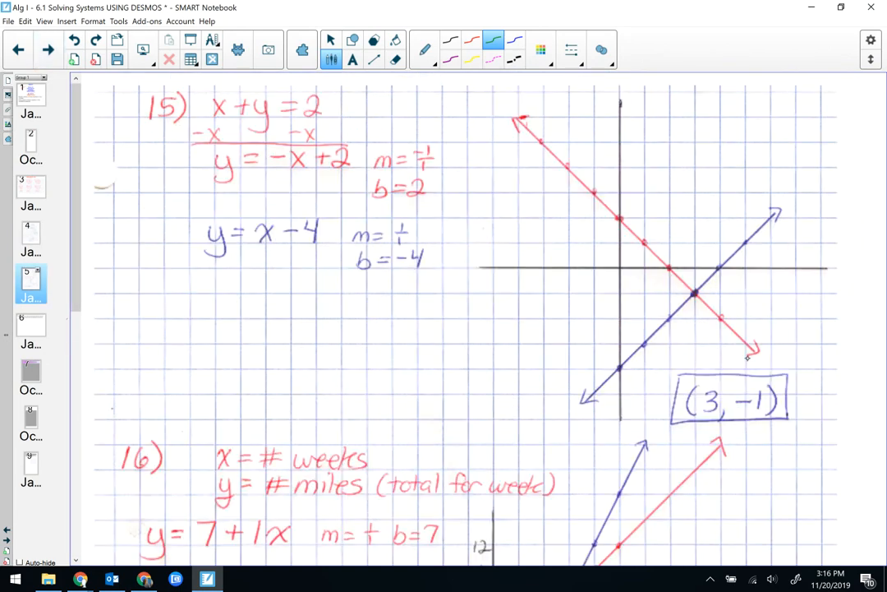
{"action": "left_click_drag", "start_coordinate": [749, 354], "coordinate": [731, 356]}
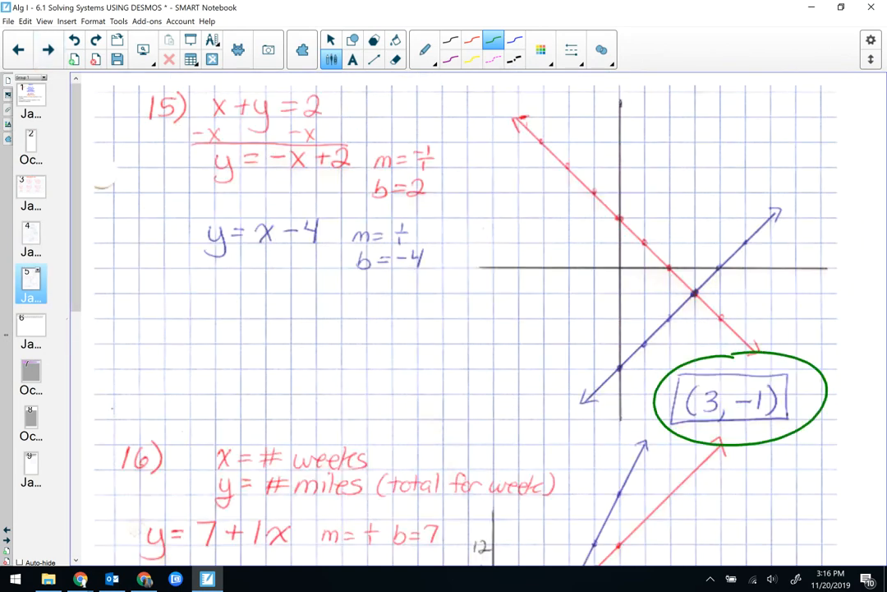
{"action": "scroll", "coordinate": [104, 183], "scroll_direction": "down", "scroll_amount": 5}
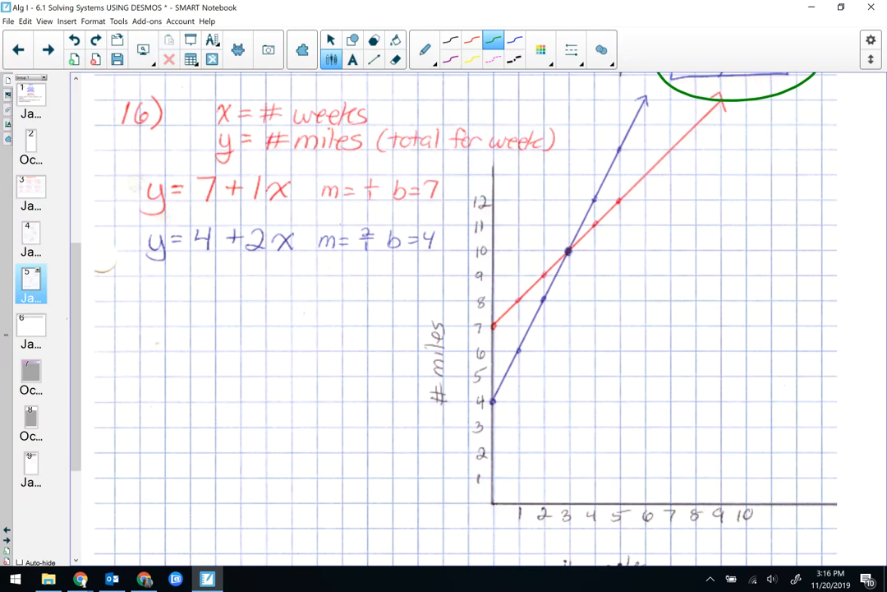
{"action": "left_click_drag", "start_coordinate": [78, 397], "coordinate": [82, 418]}
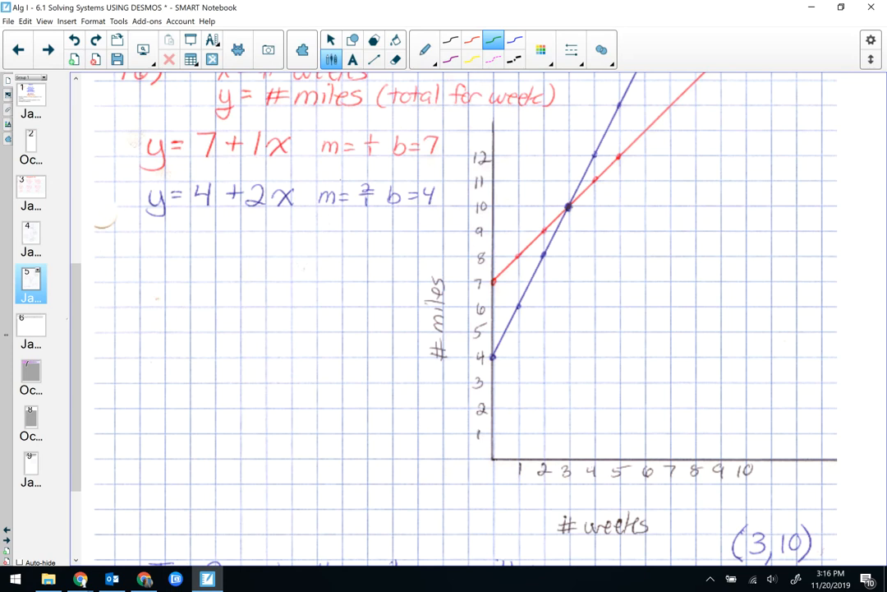
{"action": "scroll", "coordinate": [460, 312], "scroll_direction": "down", "scroll_amount": 3}
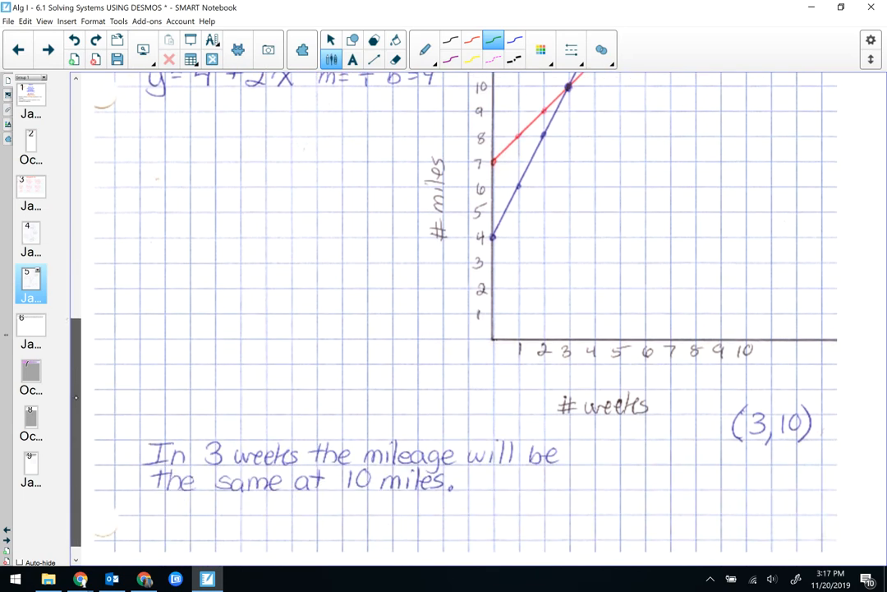
{"action": "left_click_drag", "start_coordinate": [76, 400], "coordinate": [76, 404]}
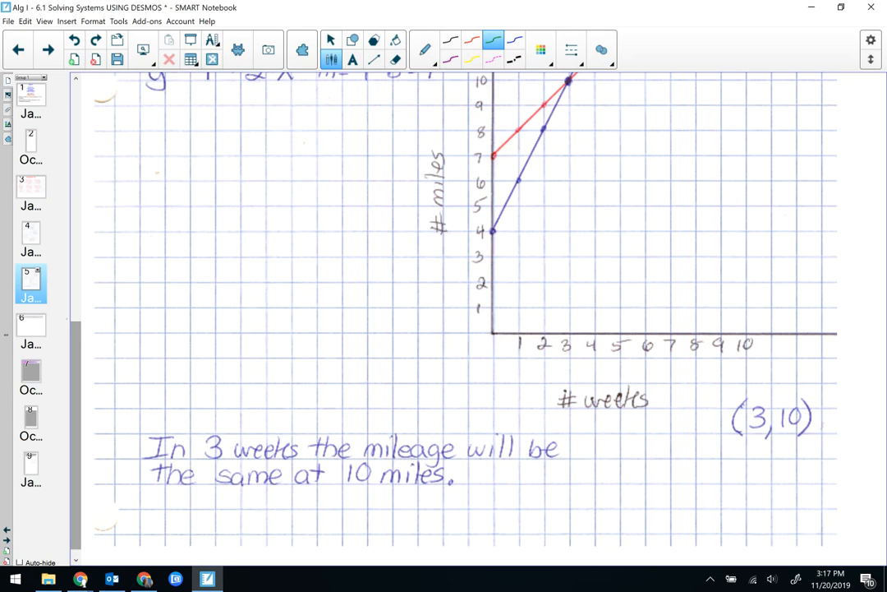
- Show the Section 6-1 Solving Systems using Desmos page, then switch to Chrome and open the Desmos graphing calculator
{"action": "left_click", "coordinate": [31, 374]}
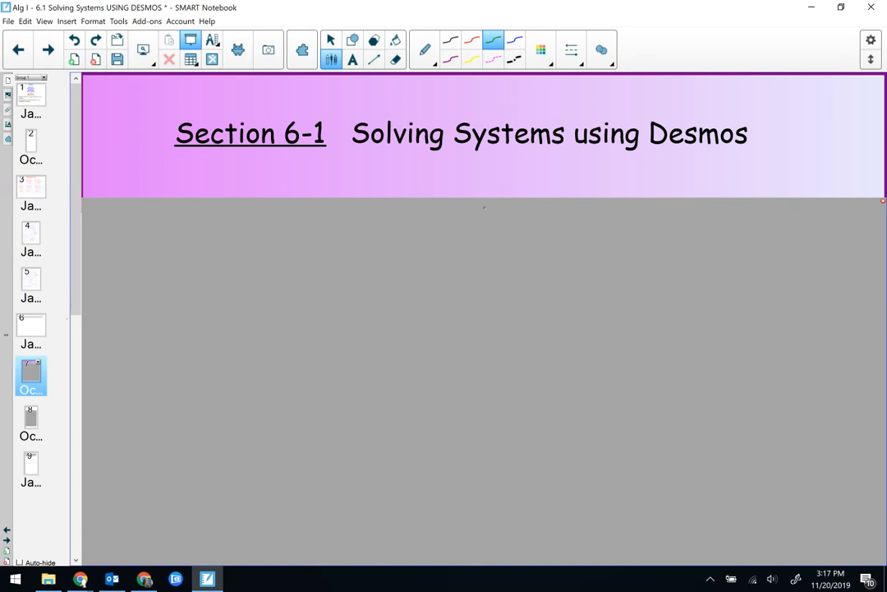
{"action": "left_click", "coordinate": [147, 574]}
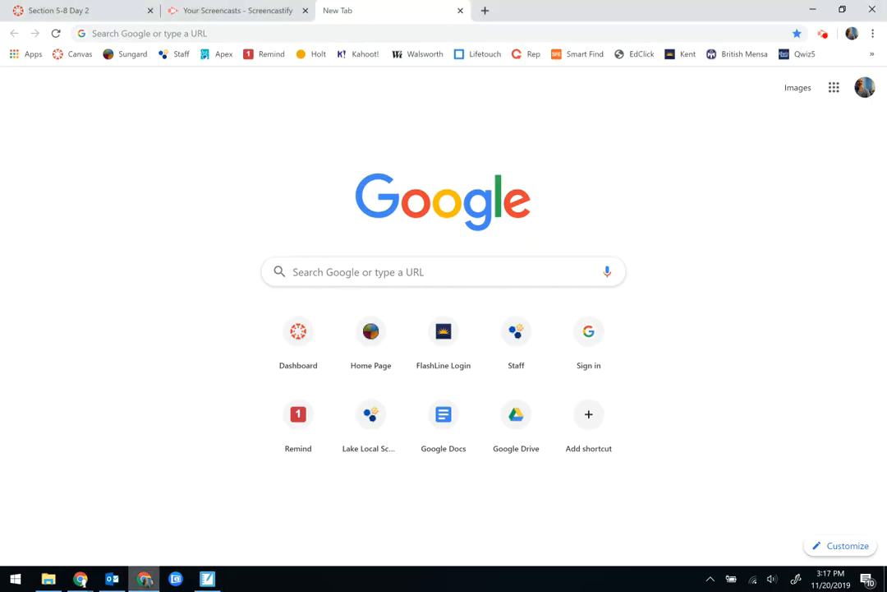
{"action": "left_click", "coordinate": [91, 36]}
{"action": "type", "text": "desmos calculator"}
{"action": "key", "text": "Return"}
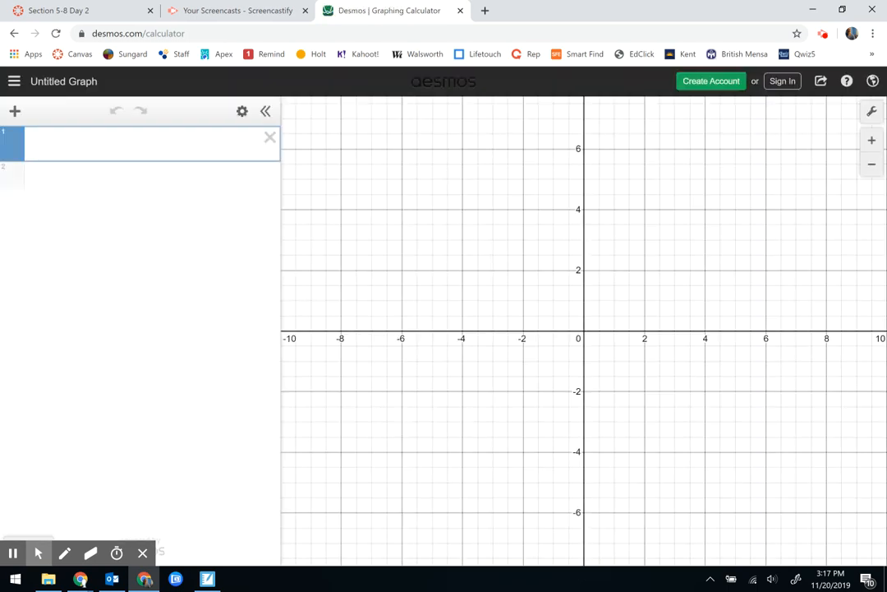
- Graph y = 2x + 5 and display the coordinates of its y-intercept and x-intercept
{"action": "type", "text": "y = 2x"}
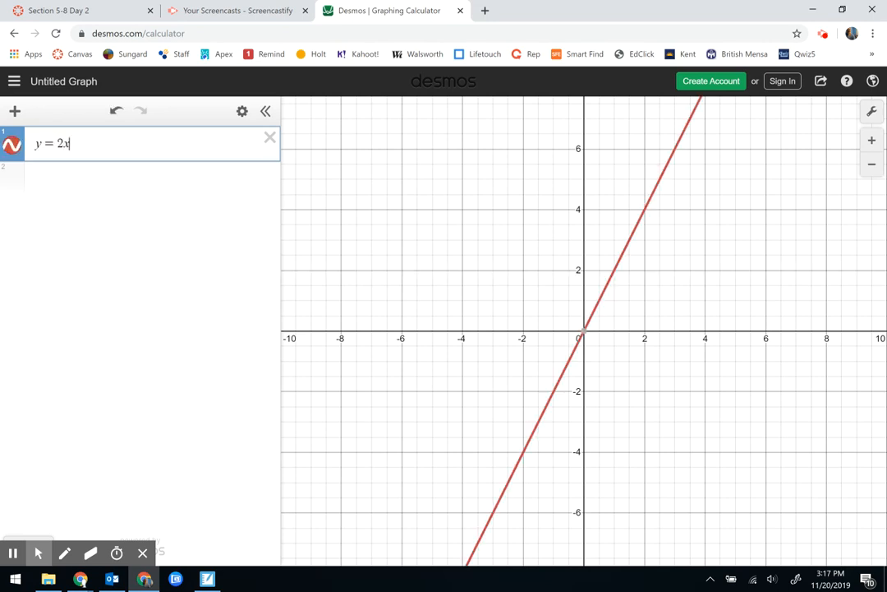
{"action": "type", "text": " + 5"}
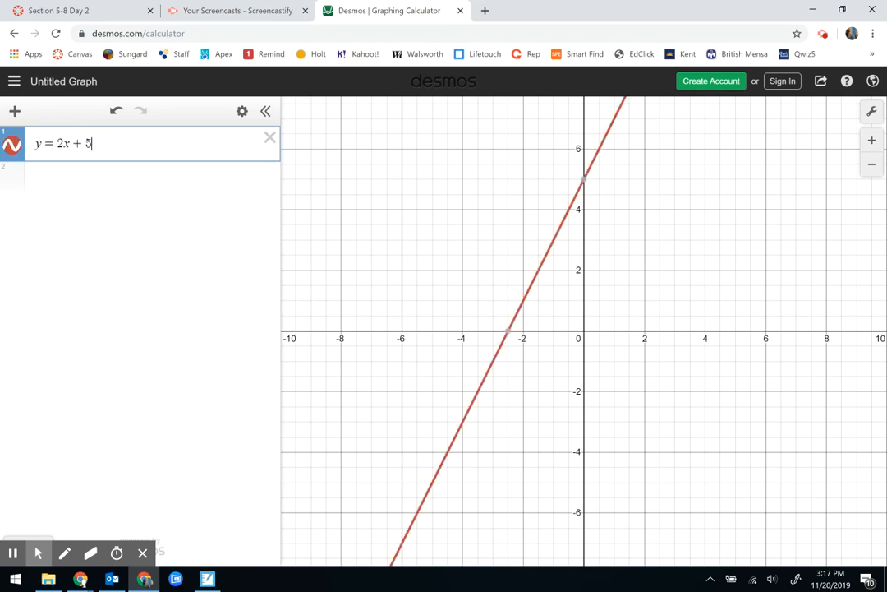
{"action": "left_click", "coordinate": [584, 179]}
{"action": "left_click", "coordinate": [509, 331]}
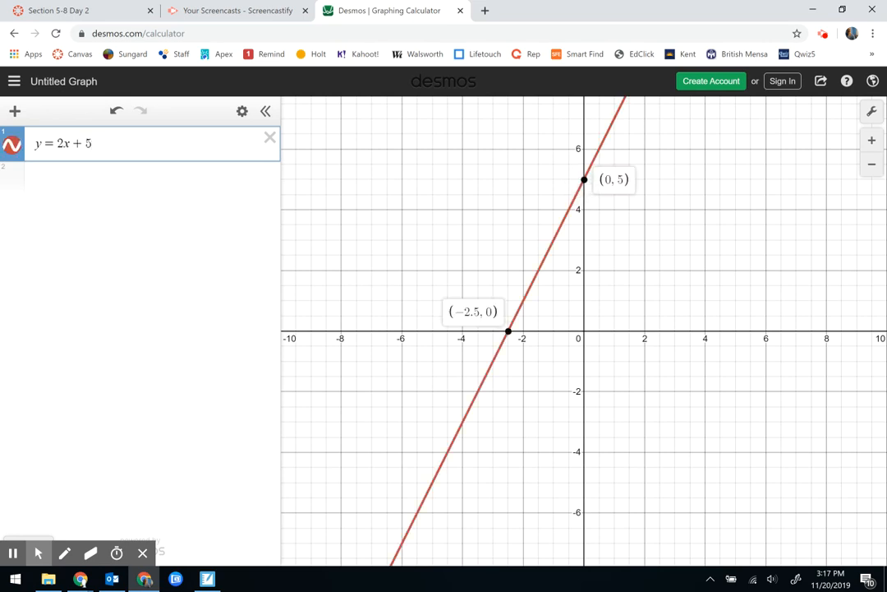
{"action": "scroll", "coordinate": [655, 323], "scroll_direction": "up", "scroll_amount": 4}
{"action": "scroll", "coordinate": [685, 328], "scroll_direction": "down", "scroll_amount": 4}
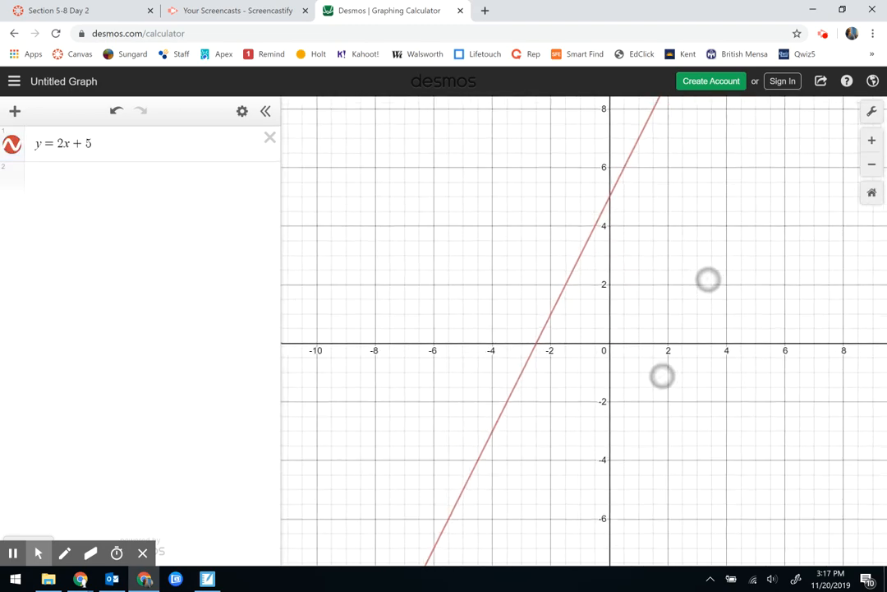
- Switch to SMART Notebook, reveal Ex 1 problem A, and arrange the notes side by side with the Desmos window
{"action": "scroll", "coordinate": [643, 362], "scroll_direction": "up", "scroll_amount": 3}
{"action": "left_click_drag", "start_coordinate": [753, 255], "coordinate": [727, 373]}
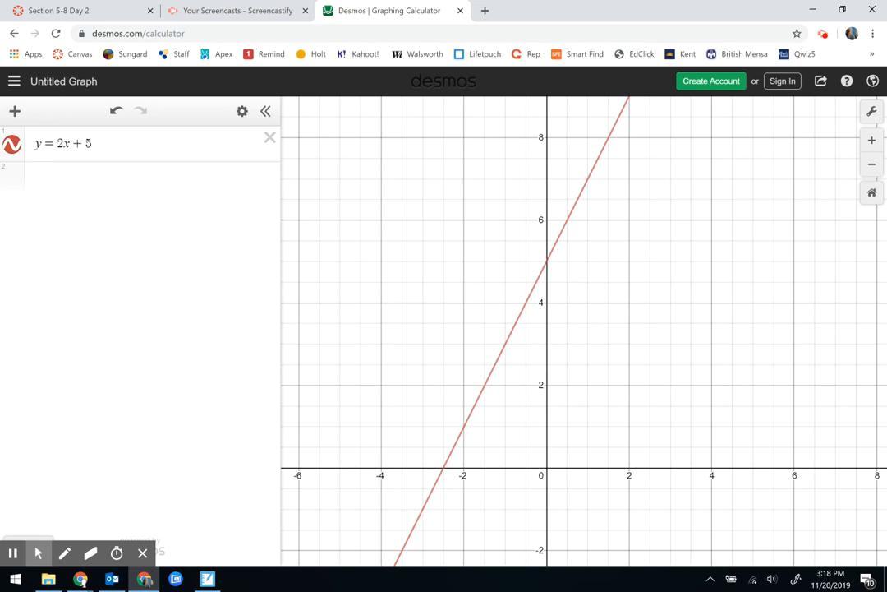
{"action": "left_click", "coordinate": [207, 579]}
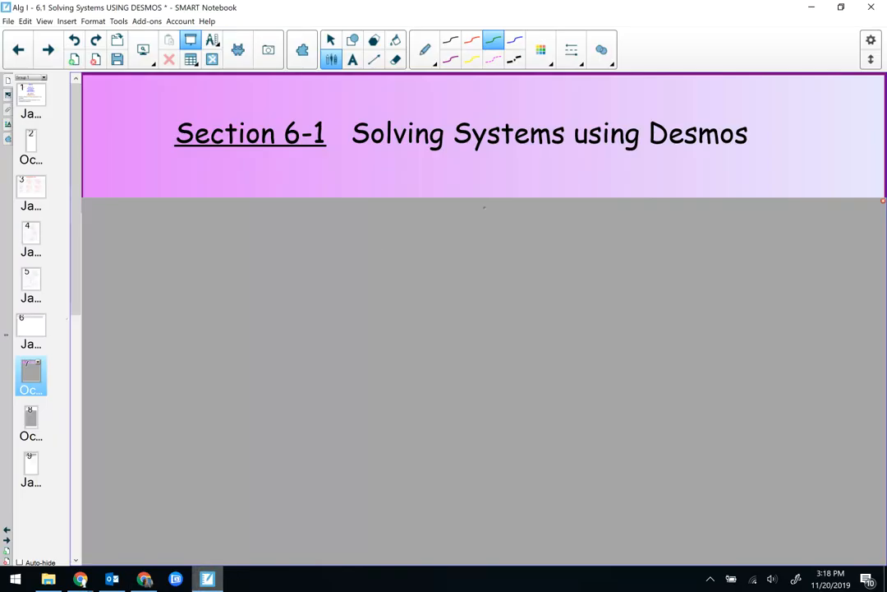
{"action": "left_click_drag", "start_coordinate": [484, 206], "coordinate": [484, 515]}
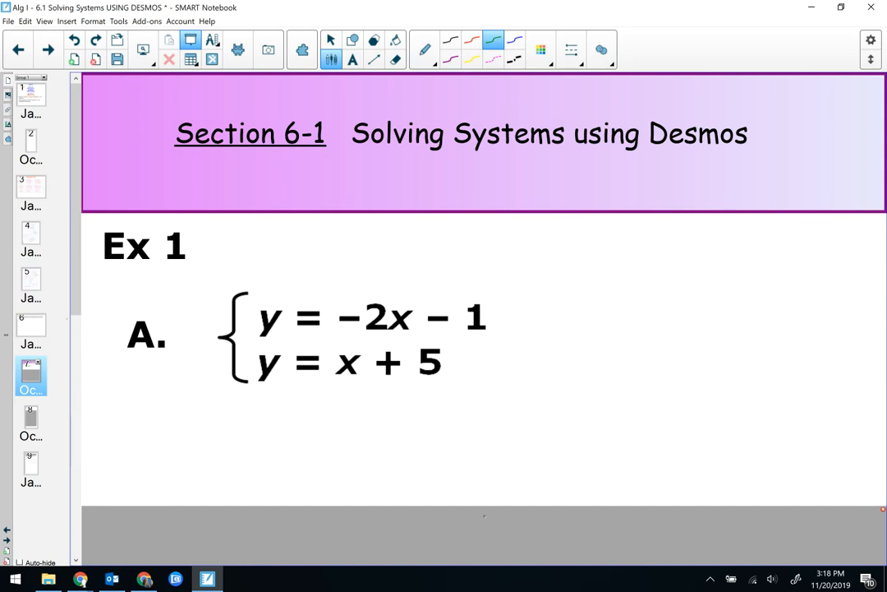
{"action": "key", "text": "super+Left"}
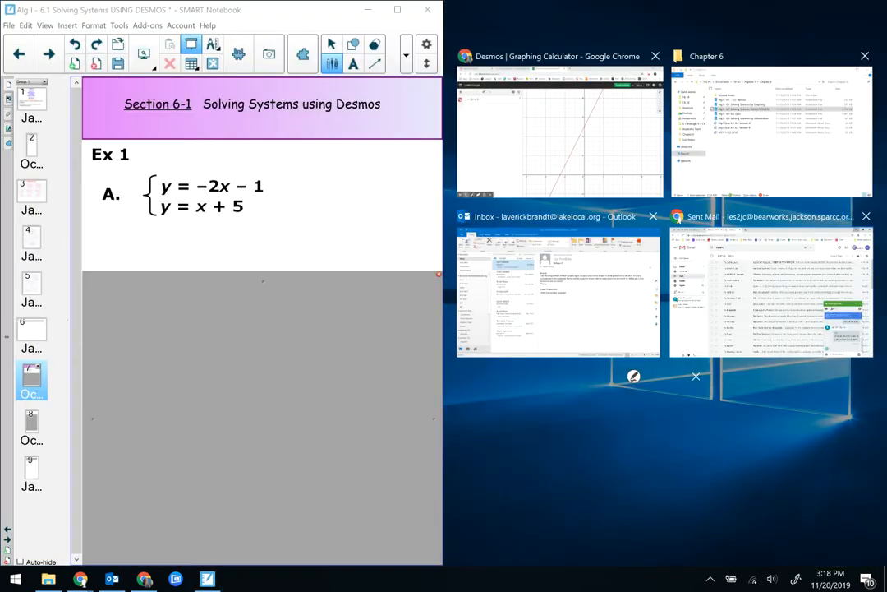
{"action": "key", "text": "Return"}
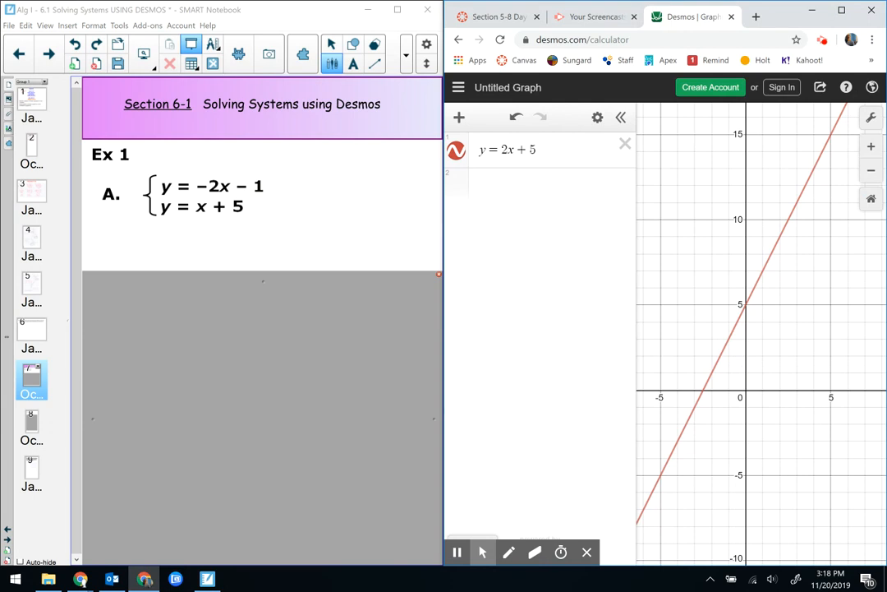
- Replace the equation in the first Desmos expression with y = -2x - 1
{"action": "left_click", "coordinate": [565, 150]}
{"action": "key", "text": "BackSpace"}
{"action": "key", "text": "BackSpace"}
{"action": "key", "text": "BackSpace"}
{"action": "key", "text": "BackSpace"}
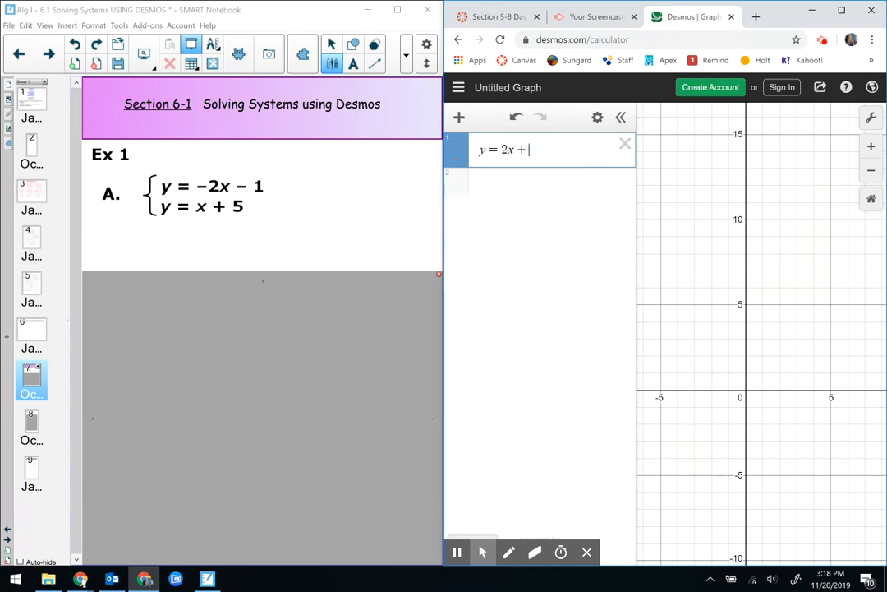
{"action": "type", "text": "-2x"}
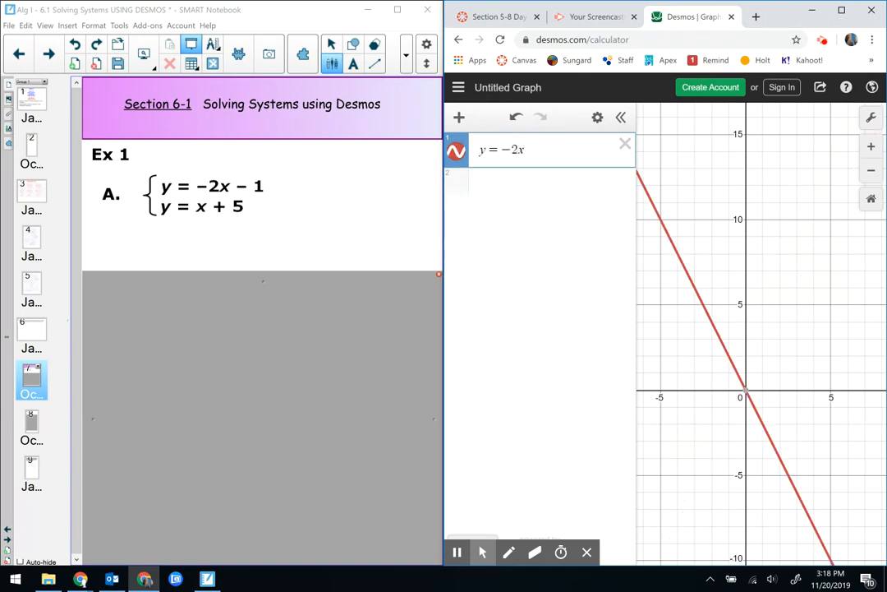
{"action": "type", "text": "-1"}
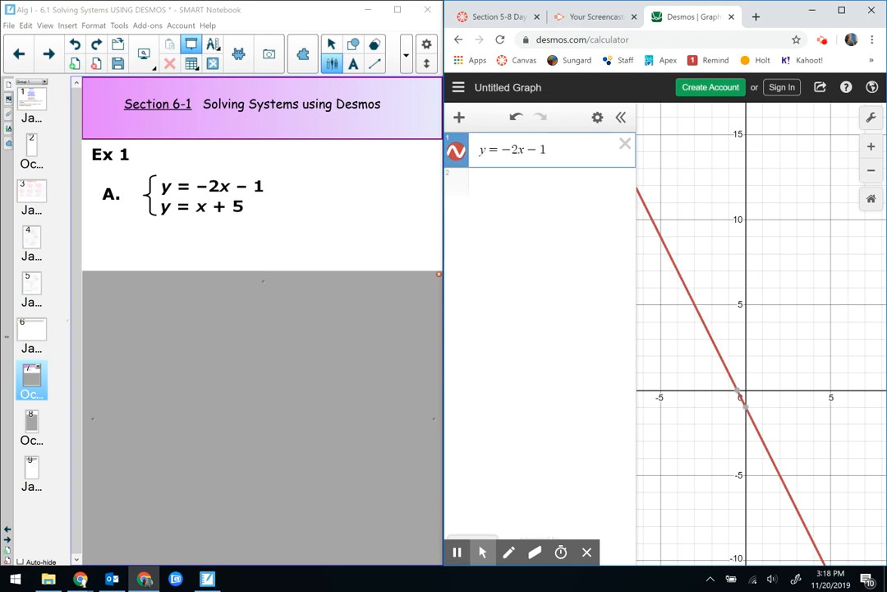
- Graph y = x + 5 as the second equation and display the intersection's coordinates in a widened Desmos window
{"action": "key", "text": "Return"}
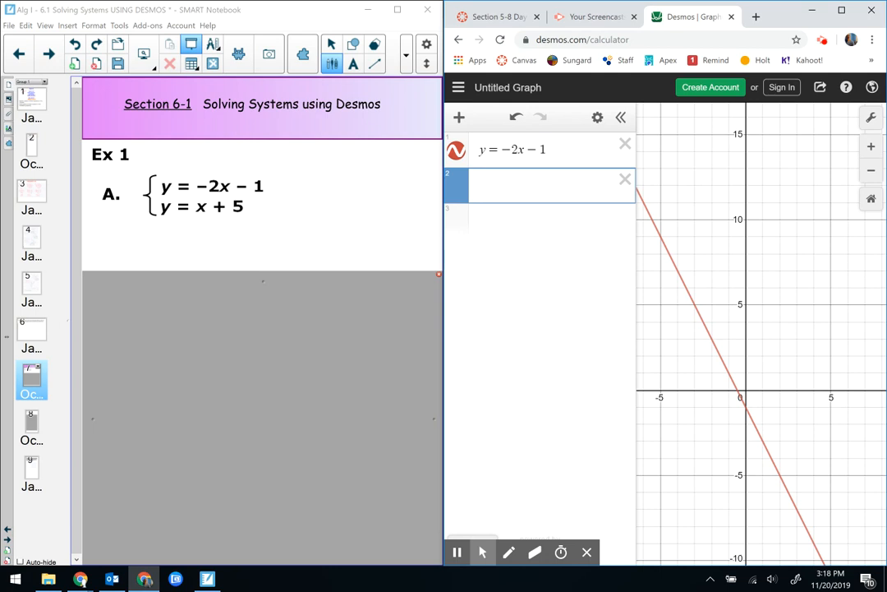
{"action": "type", "text": "y=x+5"}
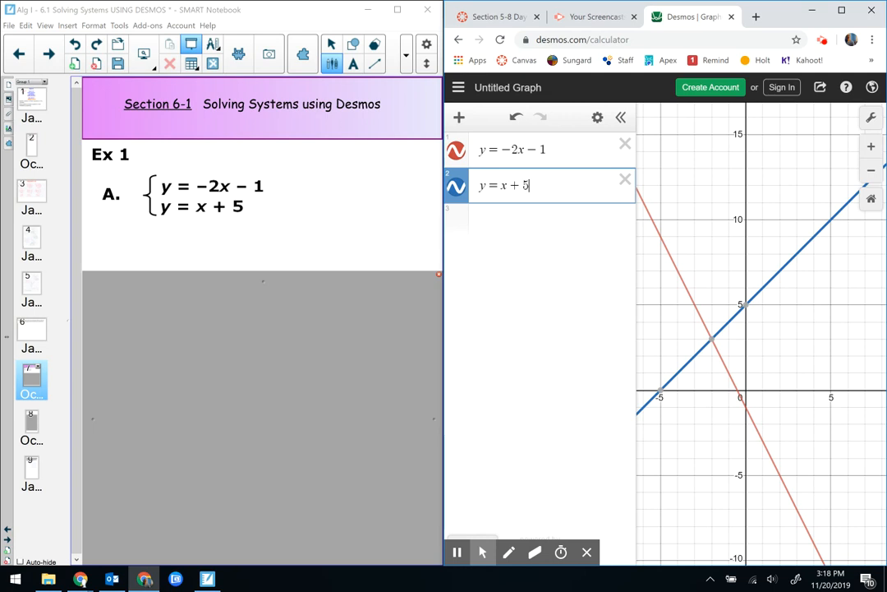
{"action": "left_click_drag", "start_coordinate": [443, 282], "coordinate": [319, 282]}
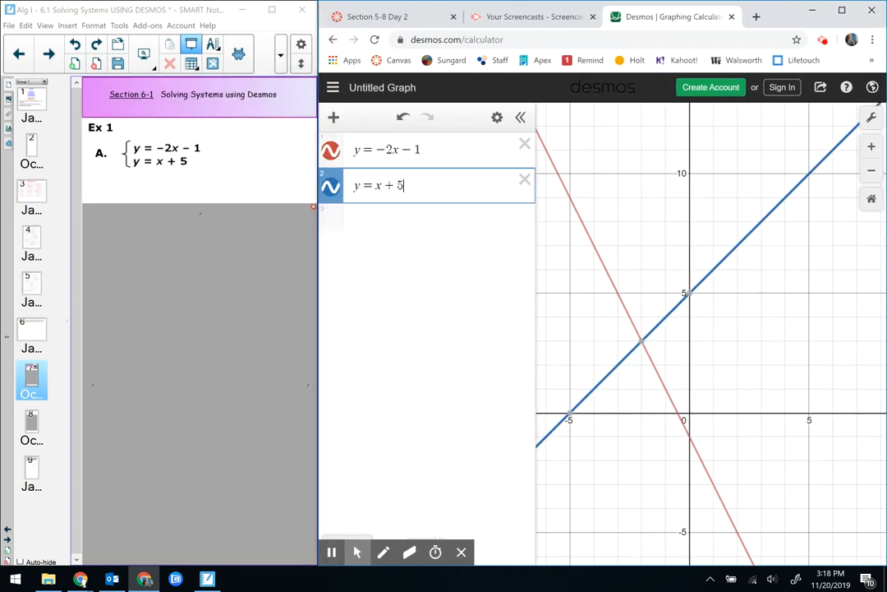
{"action": "mouse_move", "coordinate": [642, 341]}
- Reveal Ex 1 problem B in the notes and delete both problem A equations from Desmos
{"action": "left_click_drag", "start_coordinate": [200, 213], "coordinate": [201, 502]}
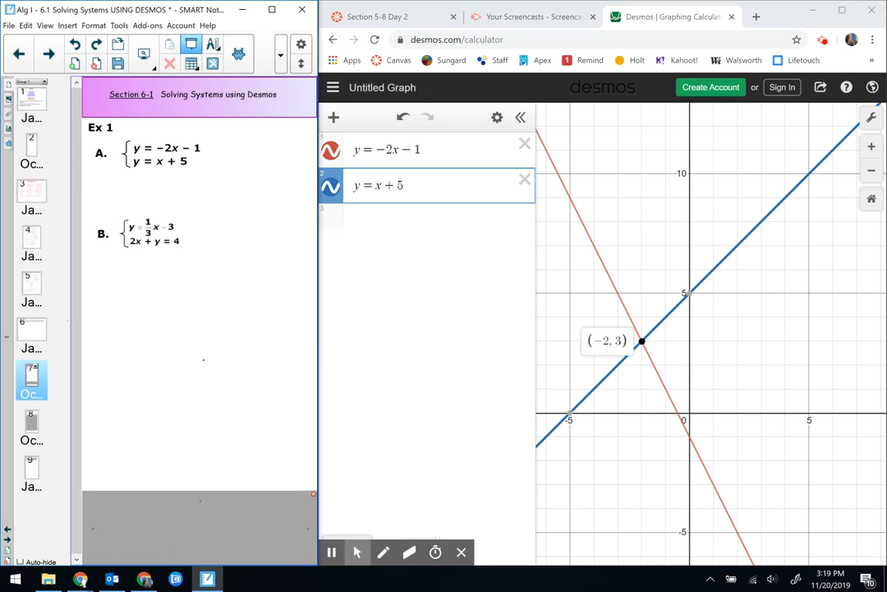
{"action": "left_click", "coordinate": [524, 180]}
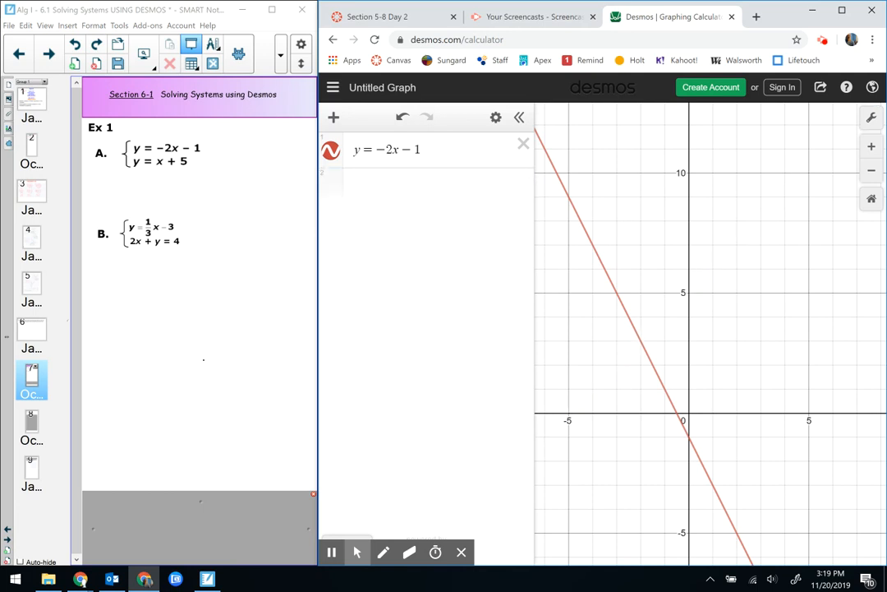
{"action": "left_click", "coordinate": [524, 144]}
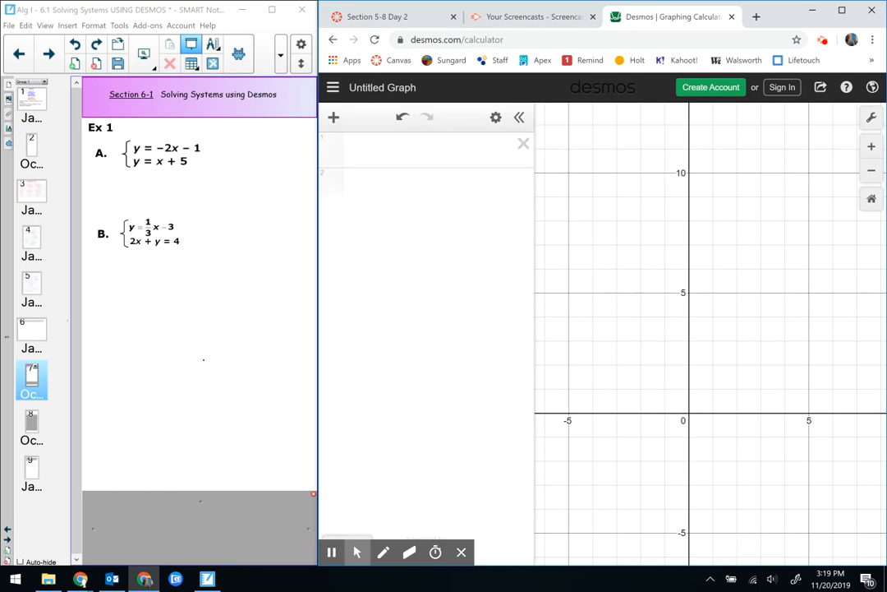
- Graph problem B's first equation, y = 1/3x - 3, using a stacked fraction for the slope
{"action": "left_click", "coordinate": [395, 150]}
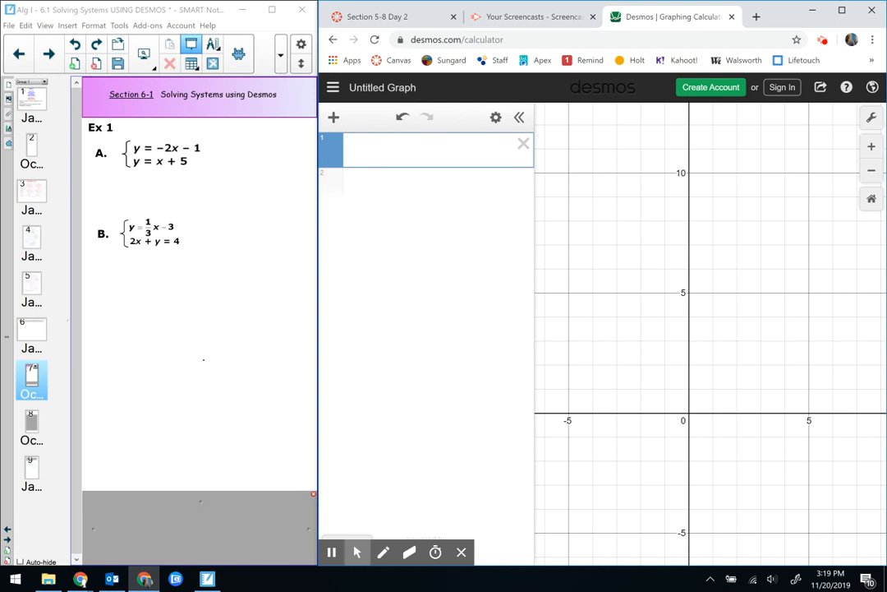
{"action": "type", "text": "y=1"}
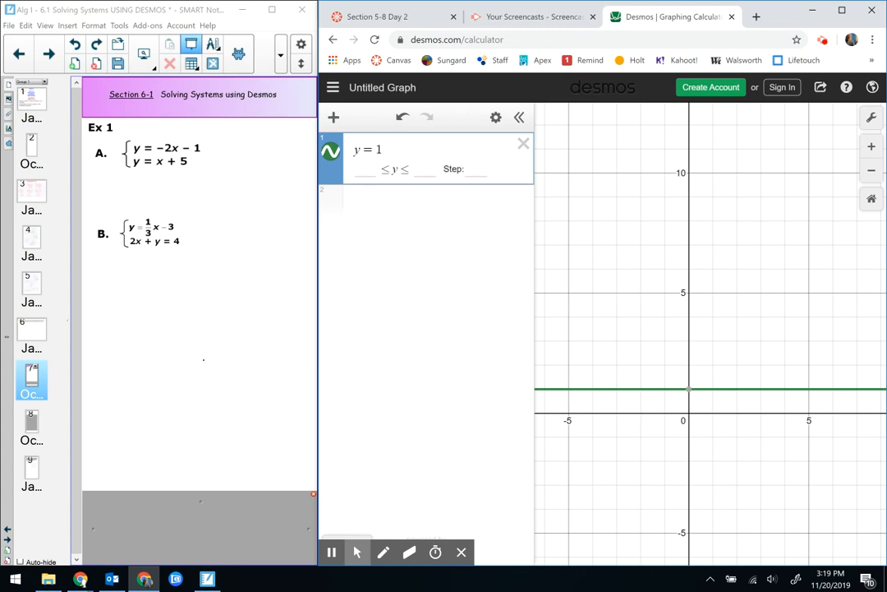
{"action": "type", "text": "/"}
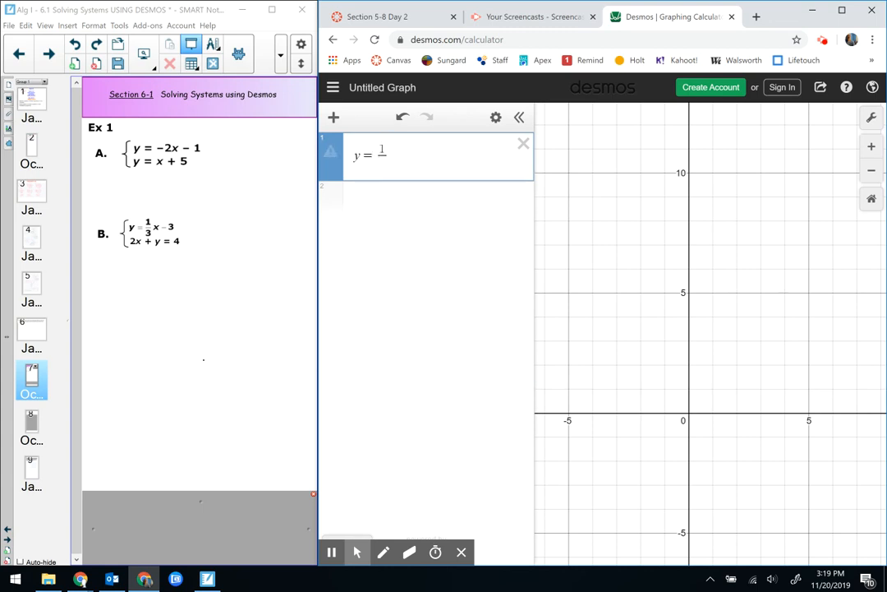
{"action": "type", "text": "3"}
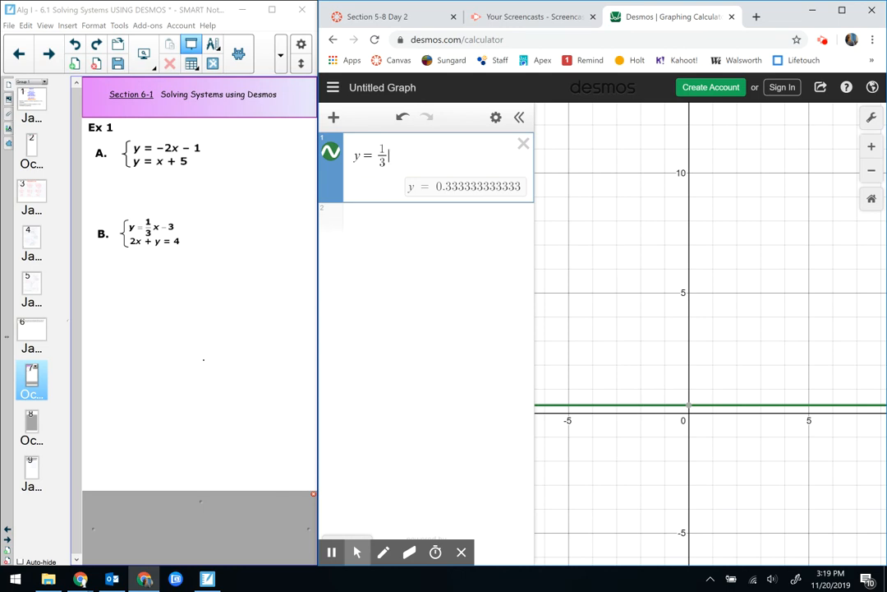
{"action": "key", "text": "Right"}
{"action": "type", "text": "x "}
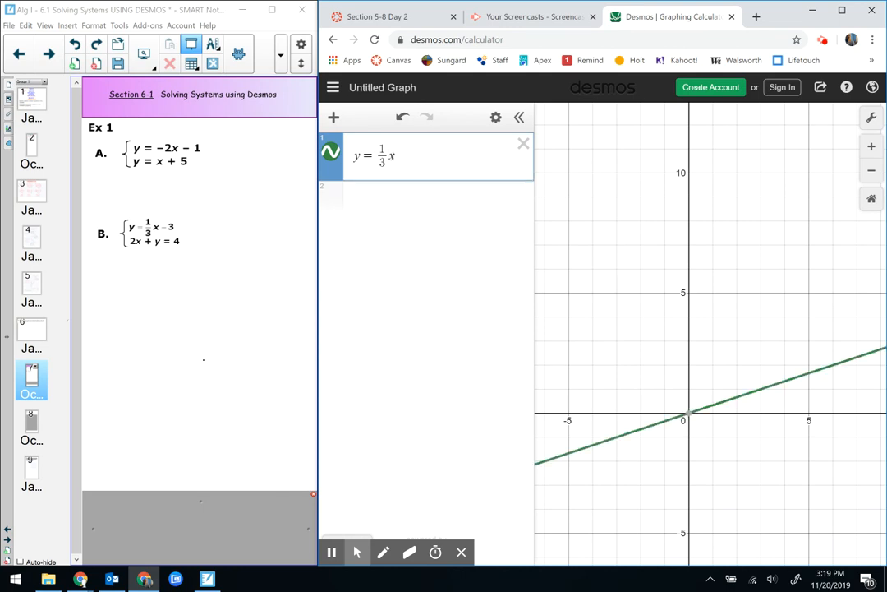
{"action": "type", "text": "- 3"}
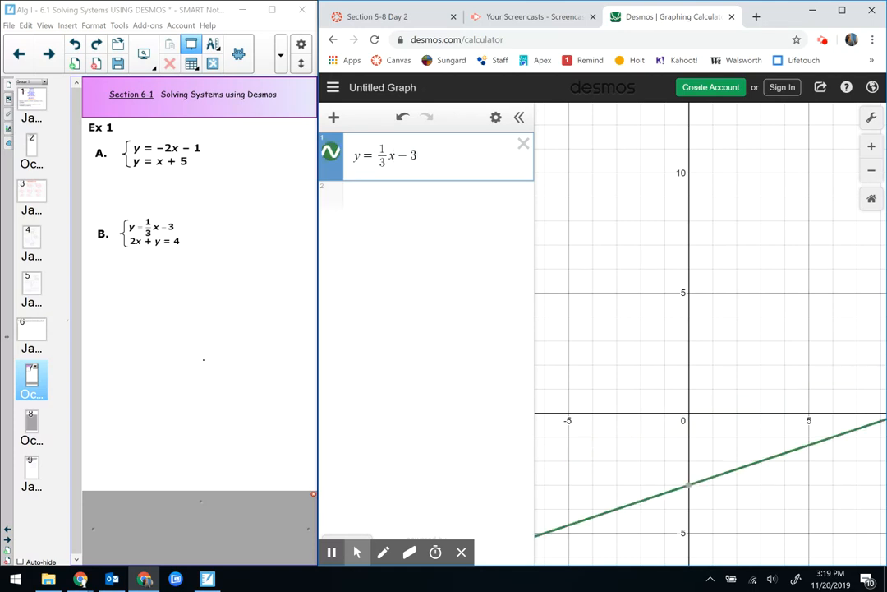
- Graph 2x + y = 4 as the second equation and display the coordinates where the two lines intersect
{"action": "key", "text": "Return"}
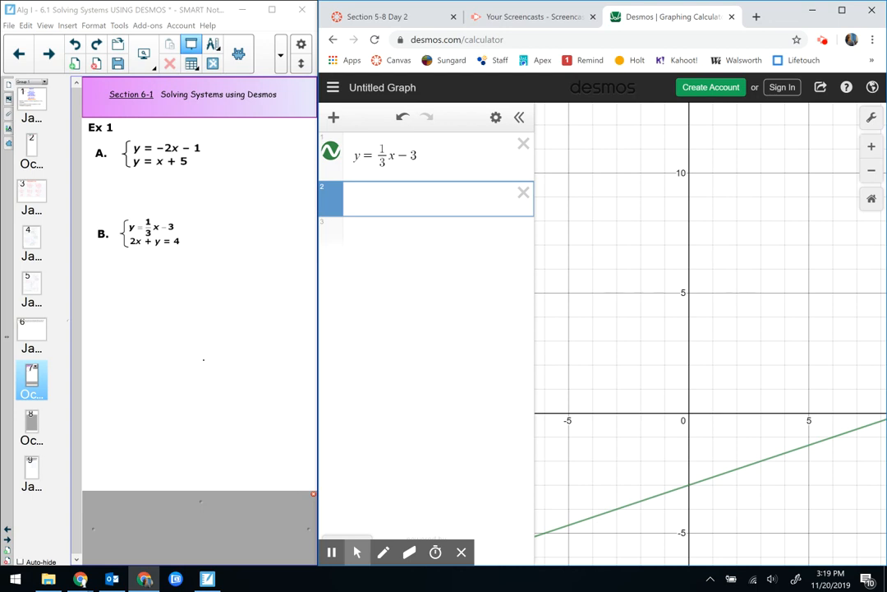
{"action": "type", "text": "2x "}
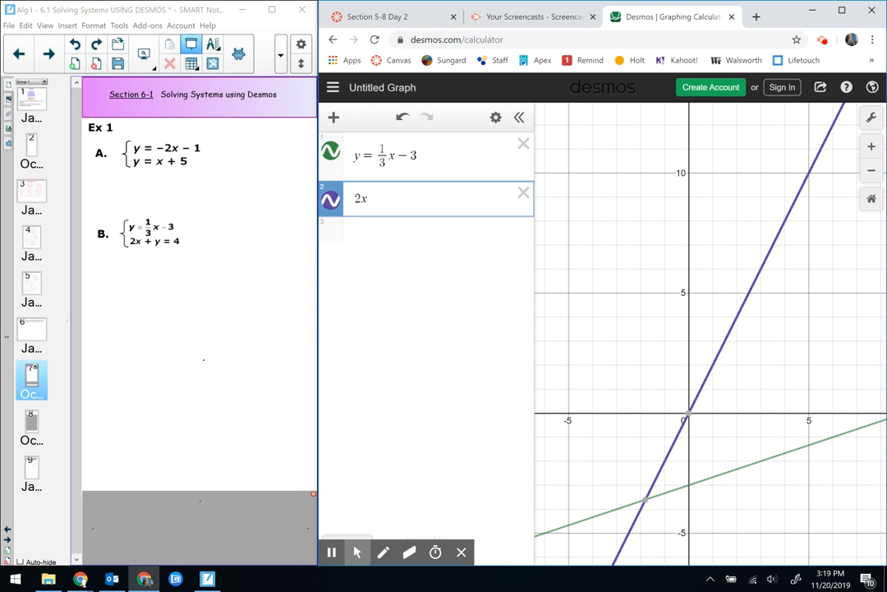
{"action": "type", "text": "+"}
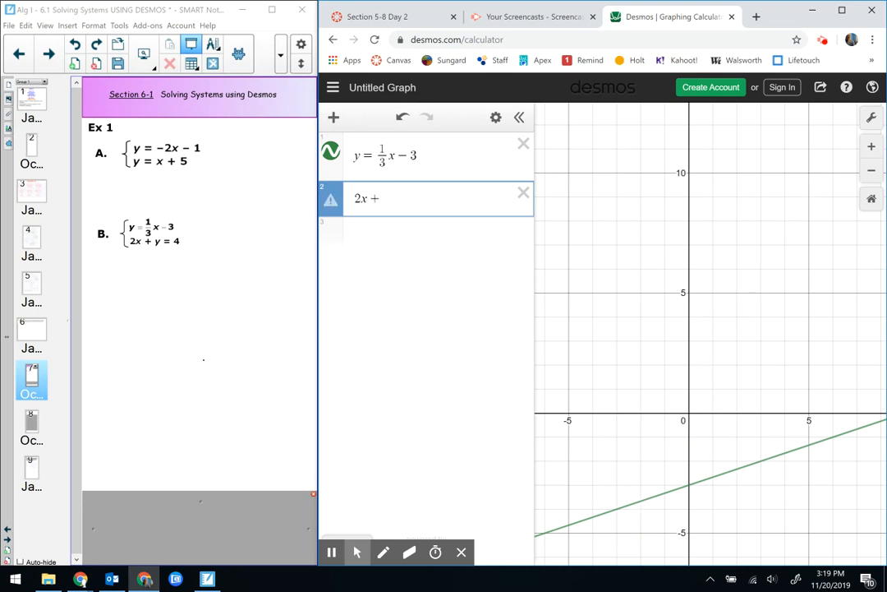
{"action": "type", "text": " y = 4"}
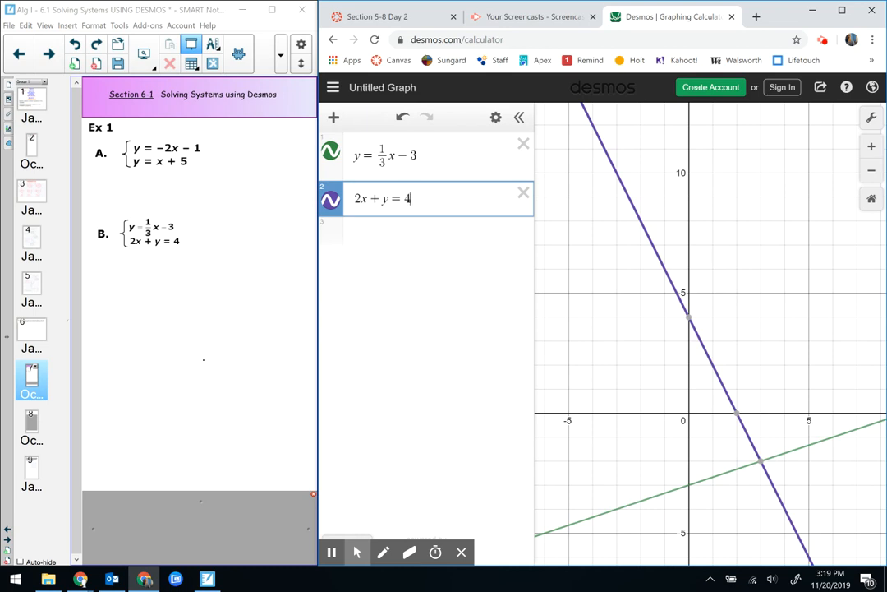
{"action": "left_click", "coordinate": [761, 461]}
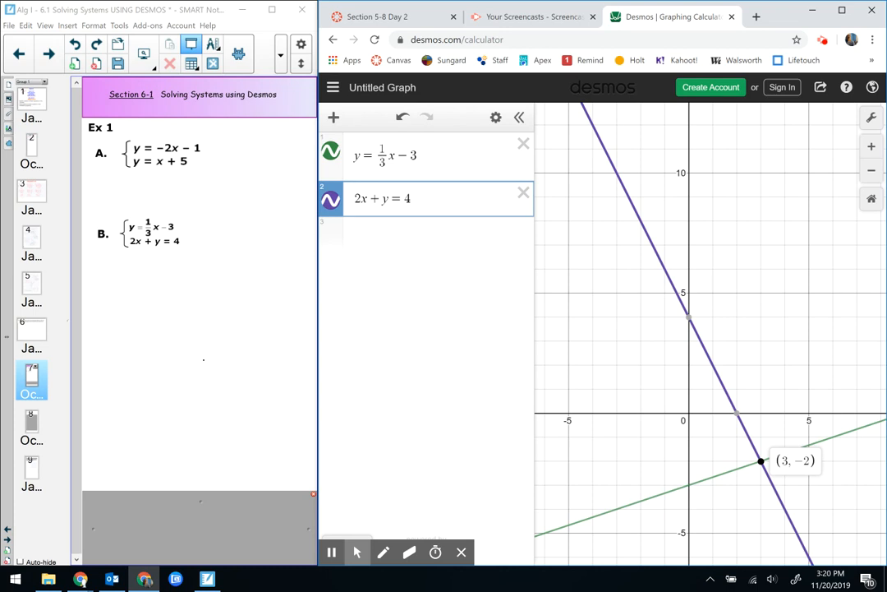
- Show page 8 of the notes with EX. 2 and delete both Ex 1 problem B equations from Desmos
{"action": "left_click", "coordinate": [32, 423]}
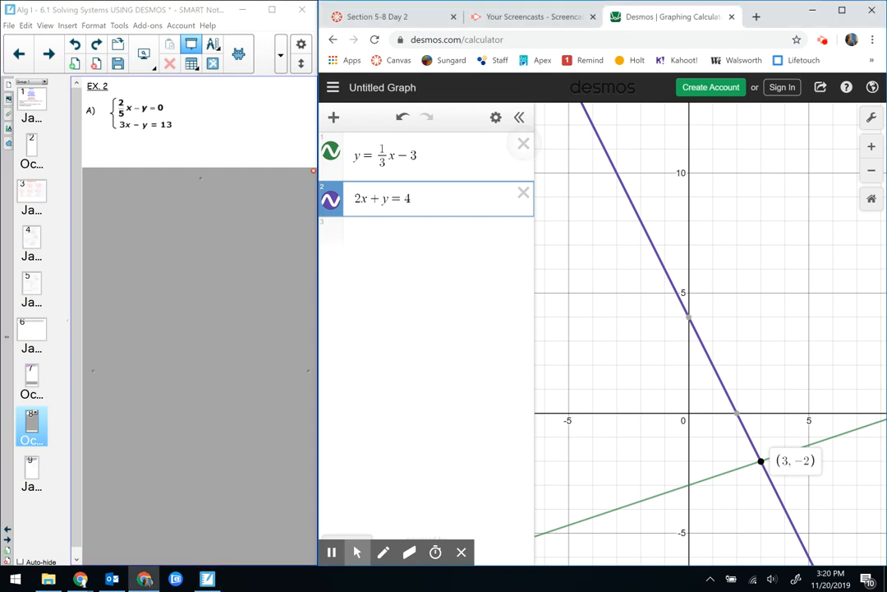
{"action": "left_click", "coordinate": [523, 144]}
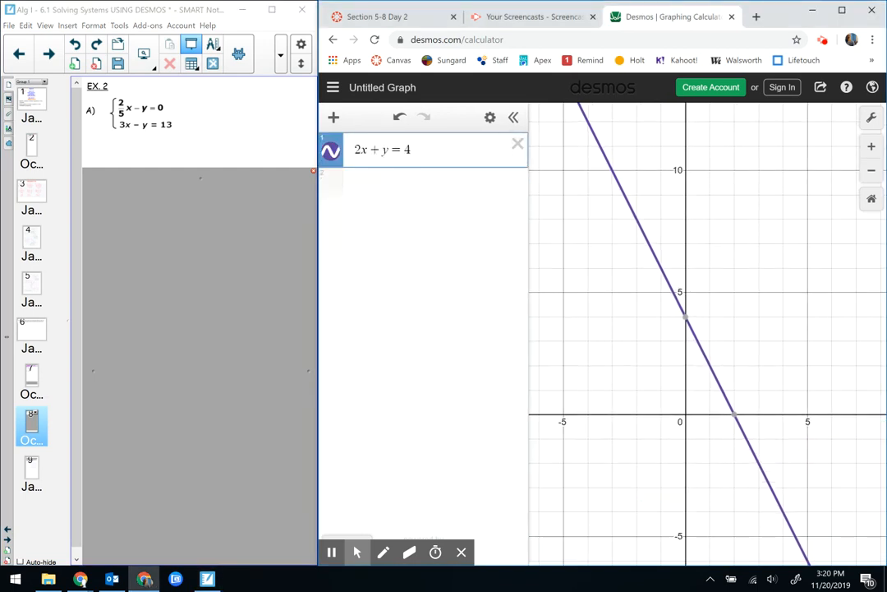
{"action": "left_click", "coordinate": [517, 144]}
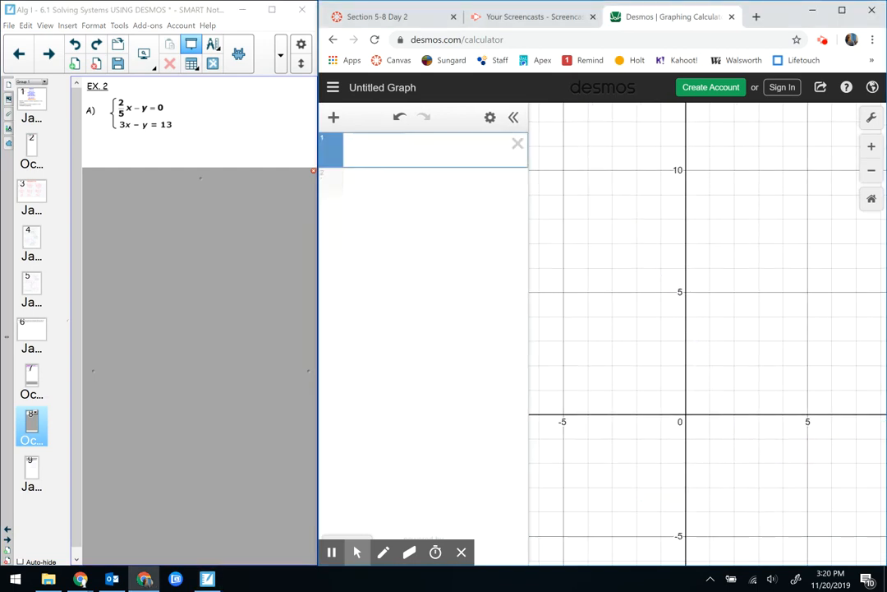
- Graph the first equation of EX. 2 problem A, 2/5x - y = 0
{"action": "type", "text": "2/"}
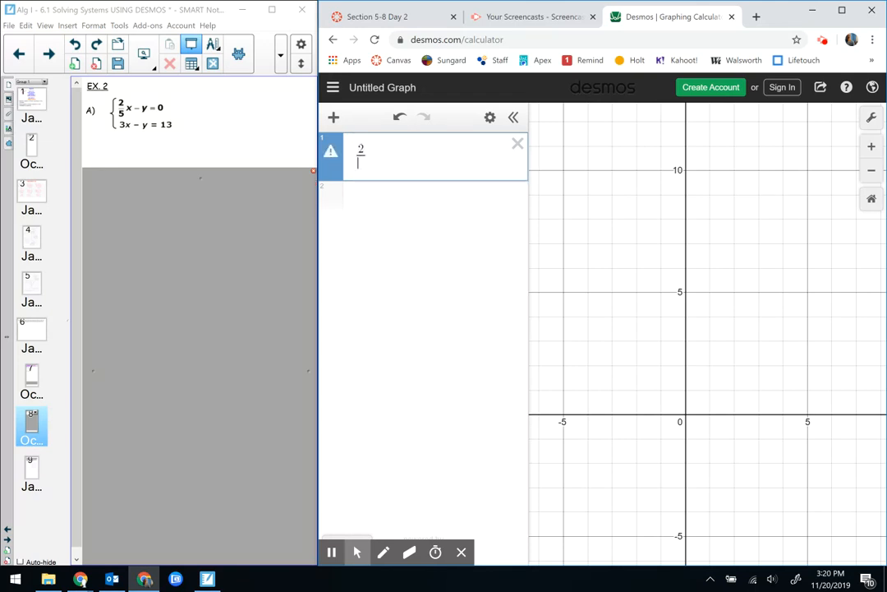
{"action": "type", "text": "5x"}
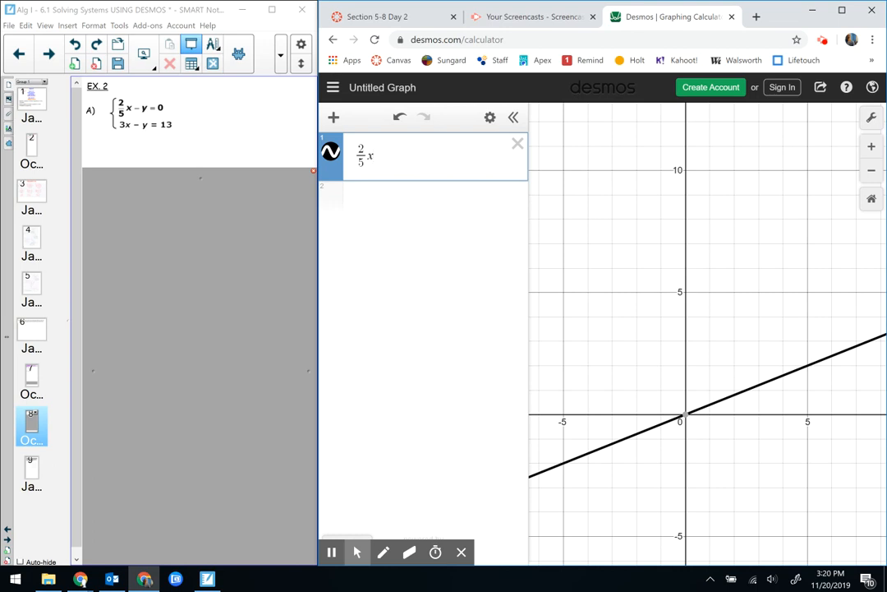
{"action": "type", "text": "-y"}
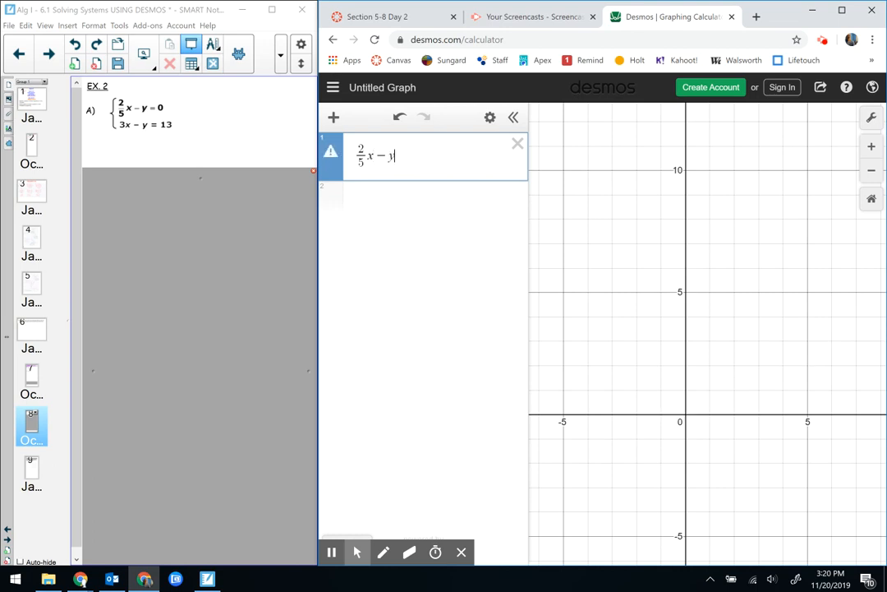
{"action": "type", "text": "=0"}
- Graph 3x - y = 13 as the second equation and display the coordinates of the lines' intersection
{"action": "key", "text": "Return"}
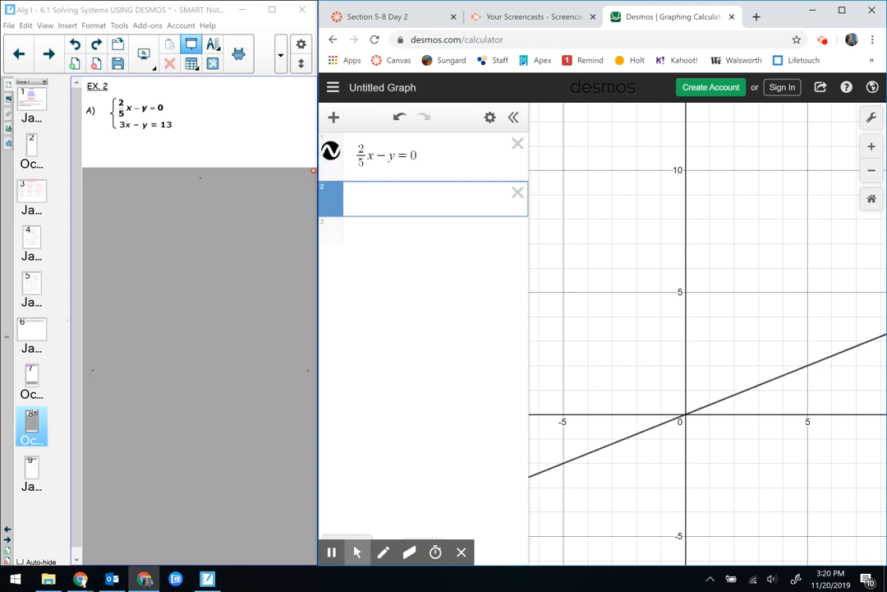
{"action": "type", "text": "3x"}
{"action": "type", "text": "-y"}
{"action": "type", "text": "=1"}
{"action": "type", "text": "3"}
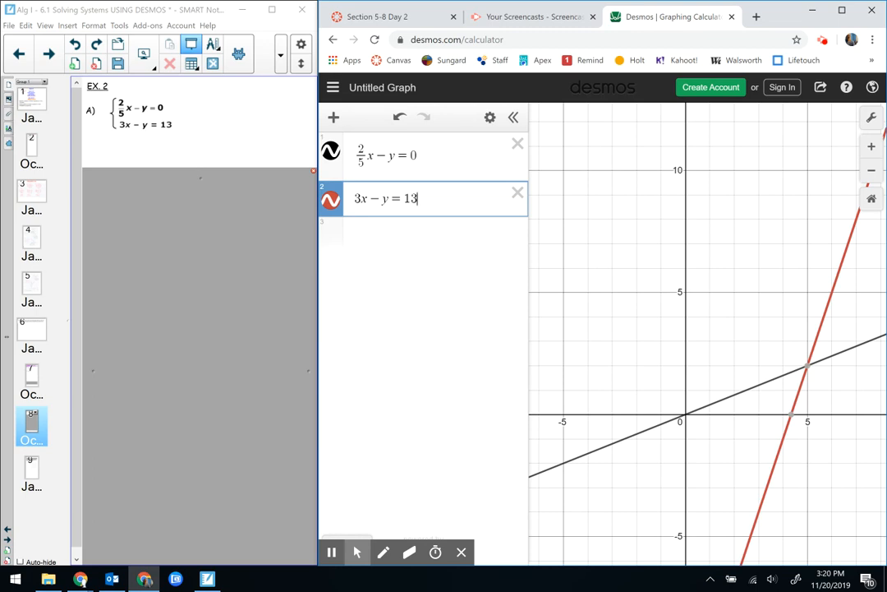
{"action": "mouse_move", "coordinate": [808, 366]}
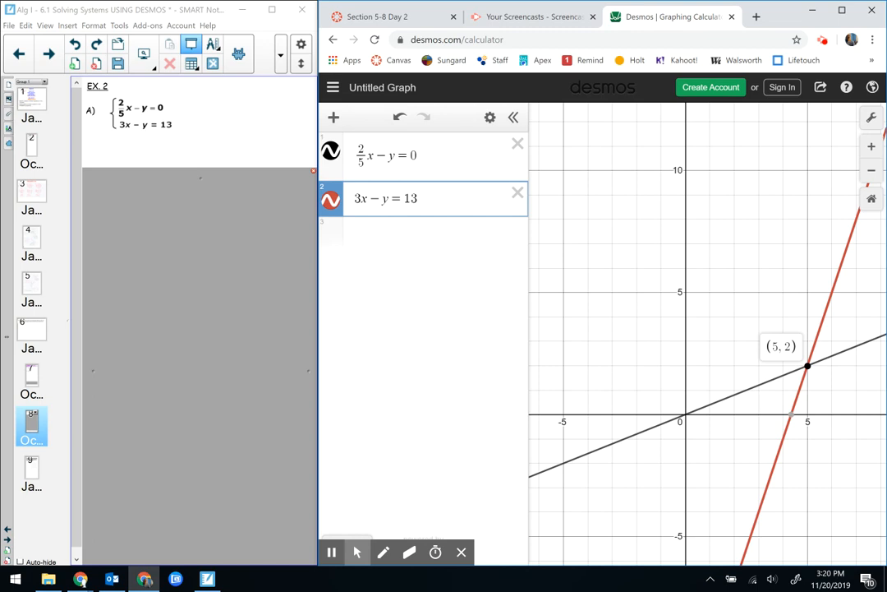
- Reveal EX. 2 problem B in the notes by lowering the screen shade
{"action": "left_click_drag", "start_coordinate": [200, 177], "coordinate": [201, 497]}
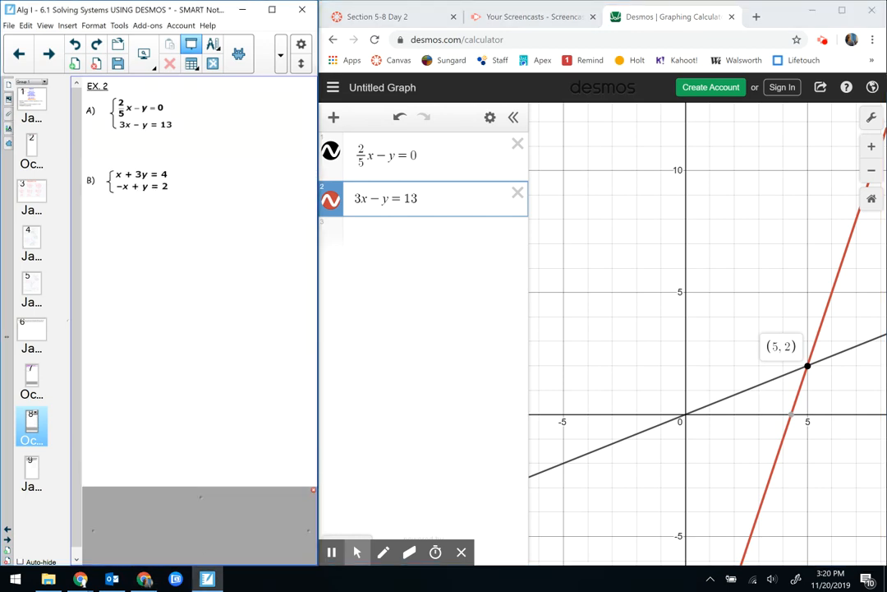
- Delete both EX. 2 problem A equations from Desmos and graph problem B's first equation, x + 3y = 4
{"action": "left_click", "coordinate": [518, 145]}
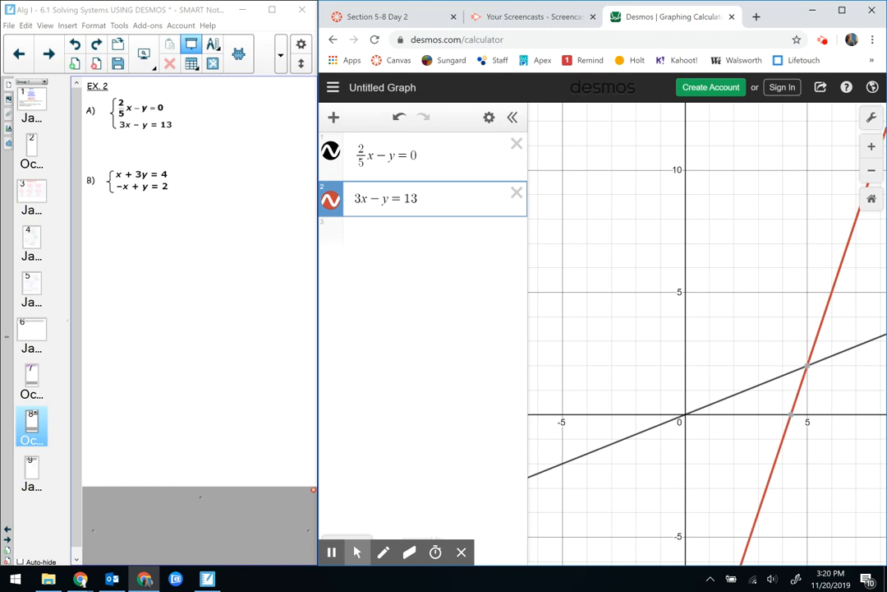
{"action": "left_click", "coordinate": [516, 144]}
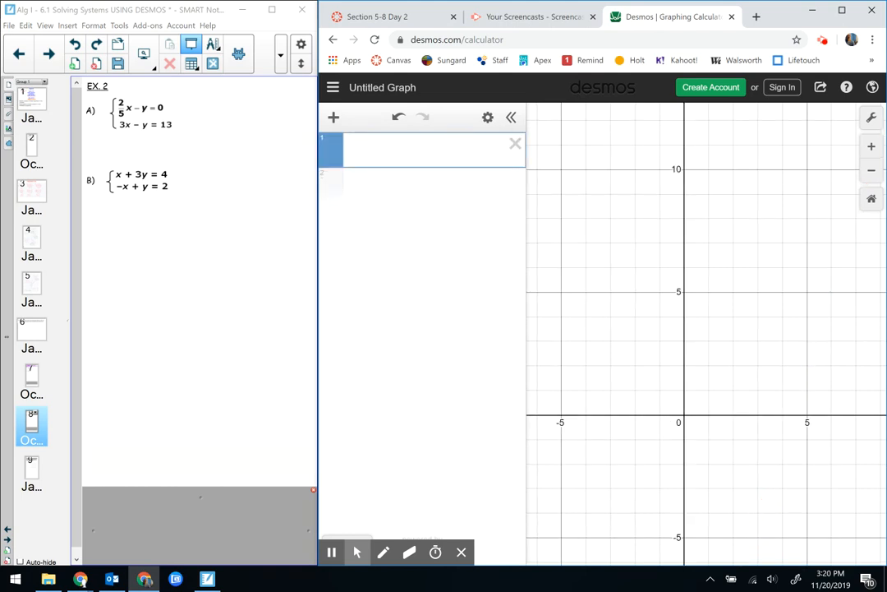
{"action": "type", "text": "x "}
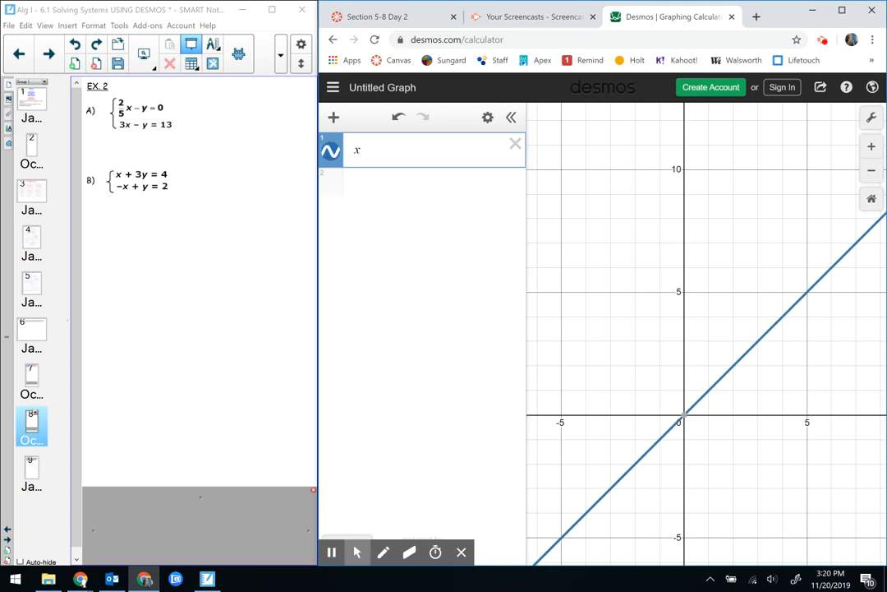
{"action": "type", "text": "+ "}
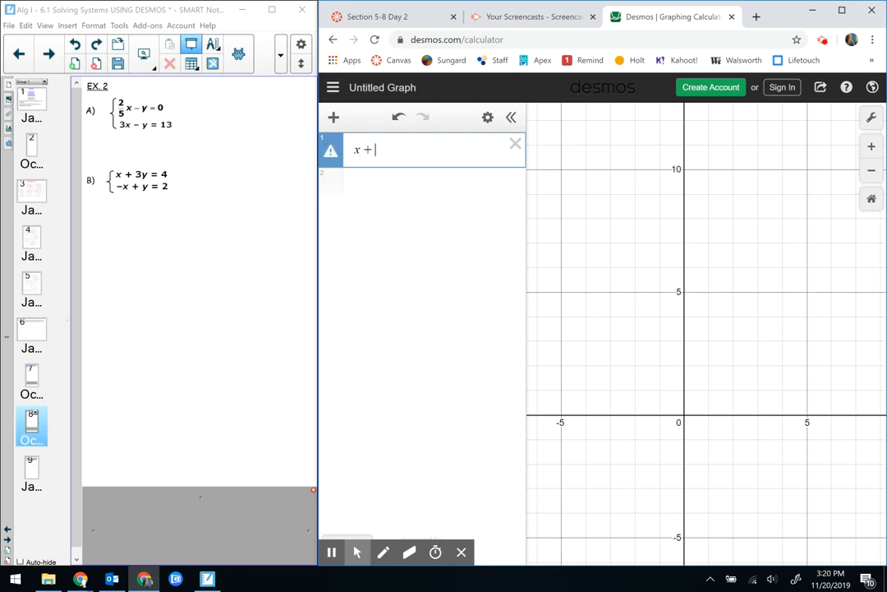
{"action": "type", "text": "3y = 4"}
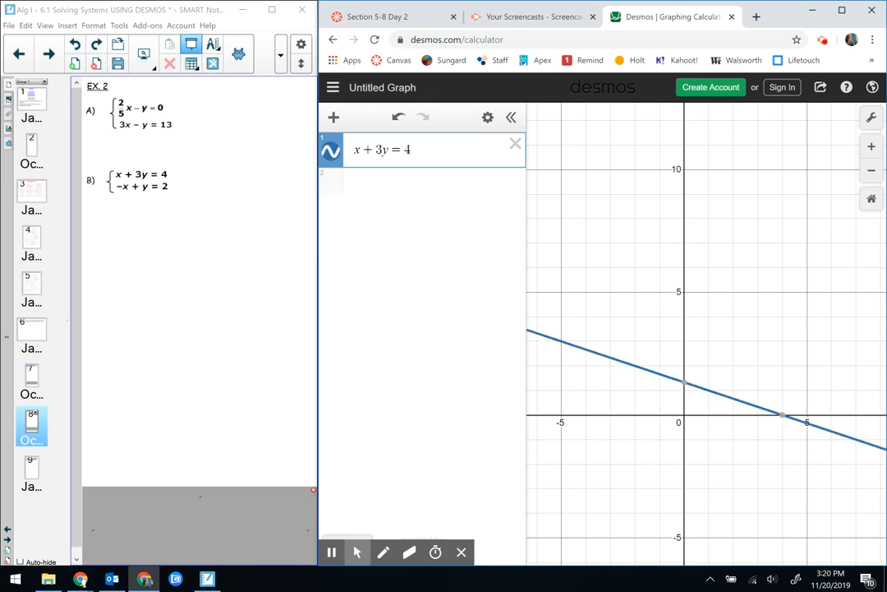
- Graph -x + y = 2 as the second equation and display the coordinates of the point where the two lines intersect
{"action": "key", "text": "Return"}
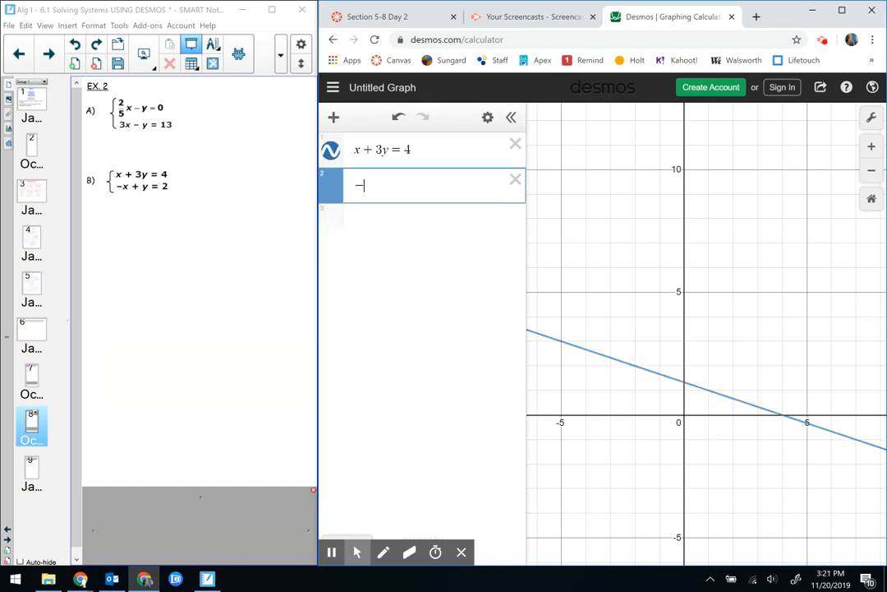
{"action": "type", "text": "-x+y=2"}
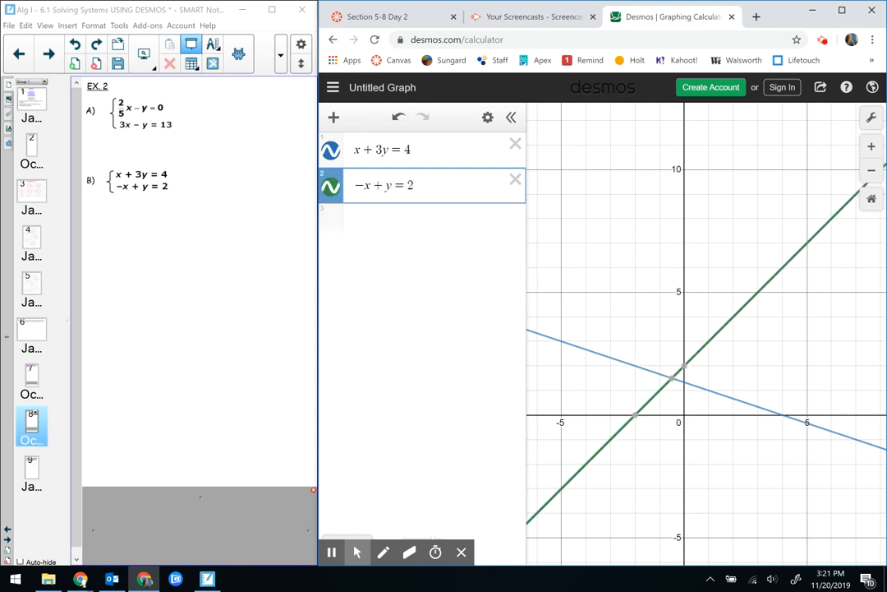
{"action": "left_click", "coordinate": [672, 377]}
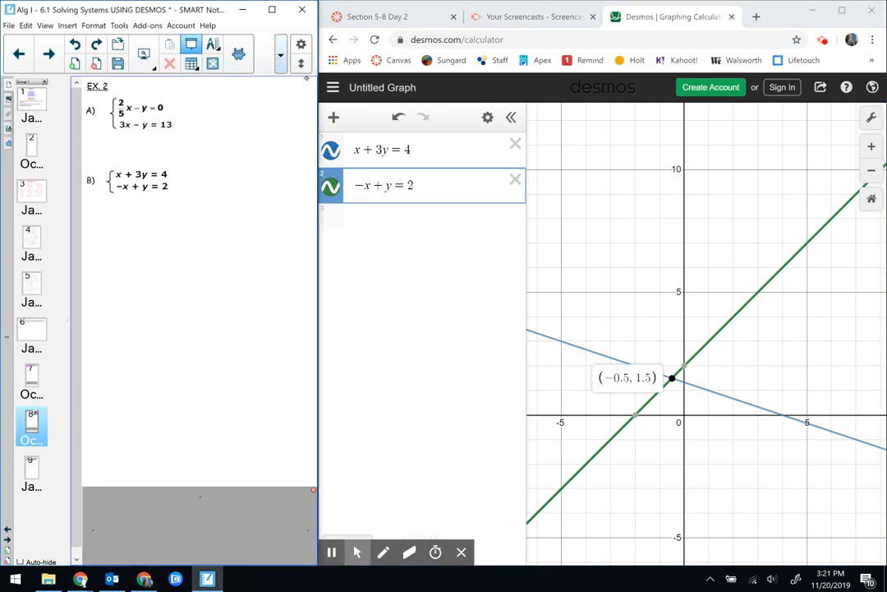
- Handwrite "Bananas" in blue ink below EX. 2 problem B in the notes, circle the word, and return to Desmos
{"action": "left_click", "coordinate": [280, 55]}
{"action": "mouse_move", "coordinate": [119, 270]}
{"action": "left_mouse_down"}
{"action": "mouse_move", "coordinate": [123, 236]}
{"action": "mouse_move", "coordinate": [120, 268]}
{"action": "mouse_move", "coordinate": [263, 212]}
{"action": "left_mouse_up"}
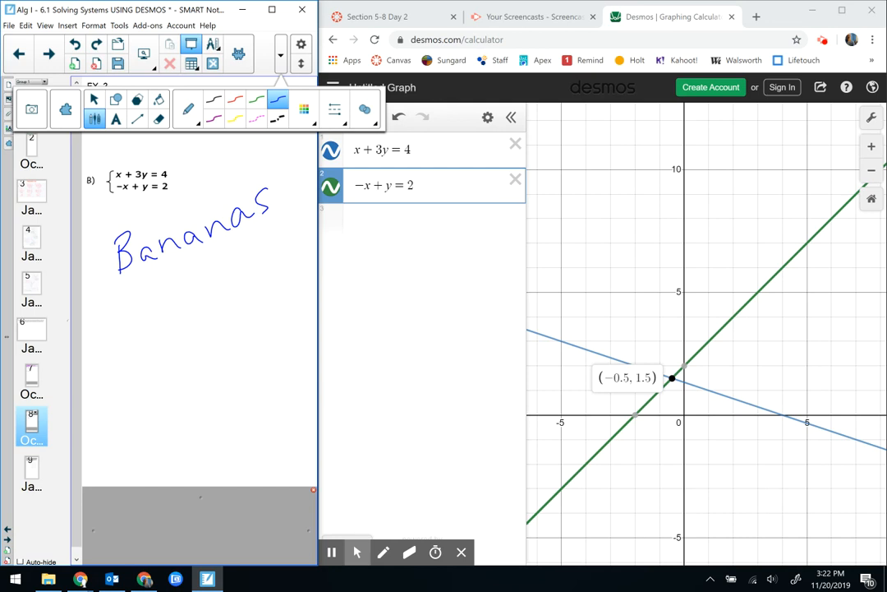
{"action": "mouse_move", "coordinate": [228, 186]}
{"action": "left_mouse_down"}
{"action": "mouse_move", "coordinate": [92, 281]}
{"action": "mouse_move", "coordinate": [157, 203]}
{"action": "left_mouse_up"}
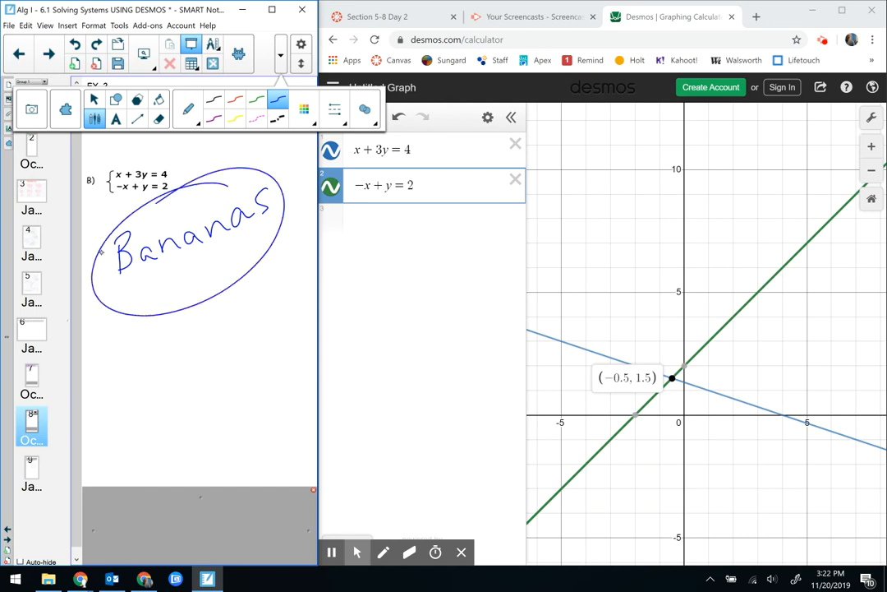
{"action": "left_click", "coordinate": [629, 21]}
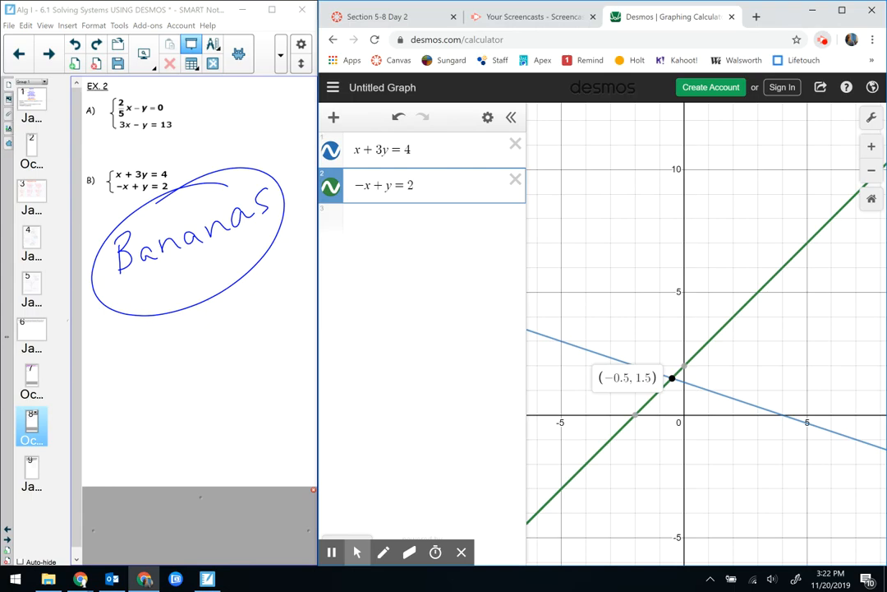